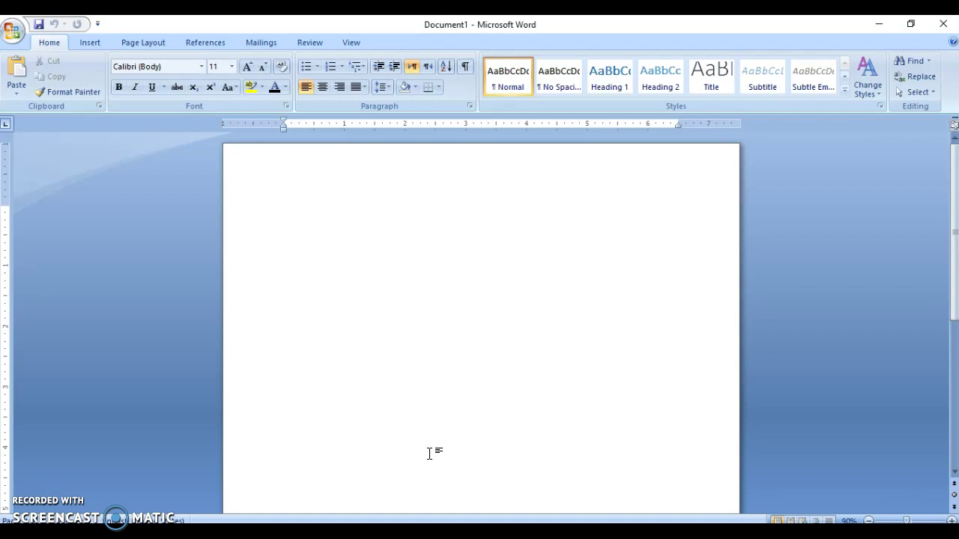
Type a one-line self-introduction beginning 'My' in the Word document and start a new line
type("My name is Kamran")
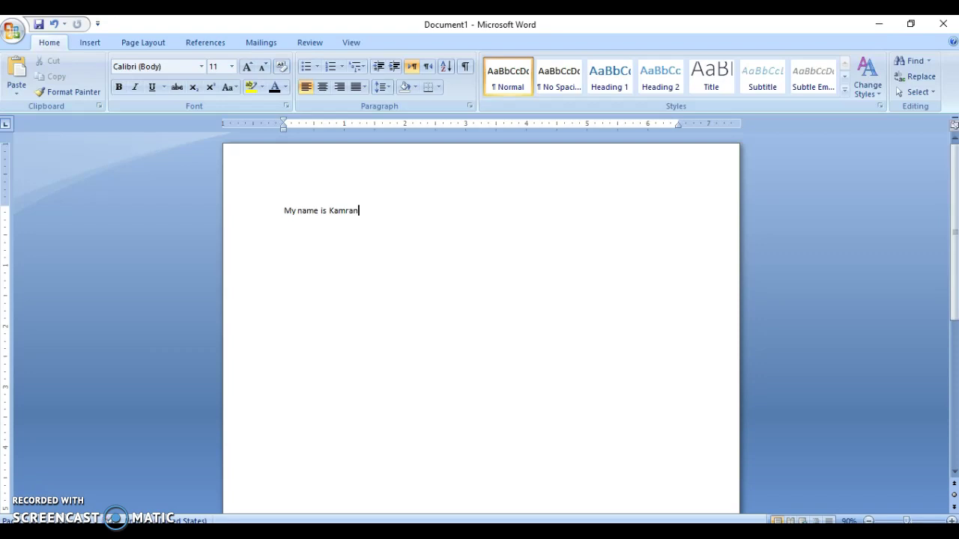
key("Return")
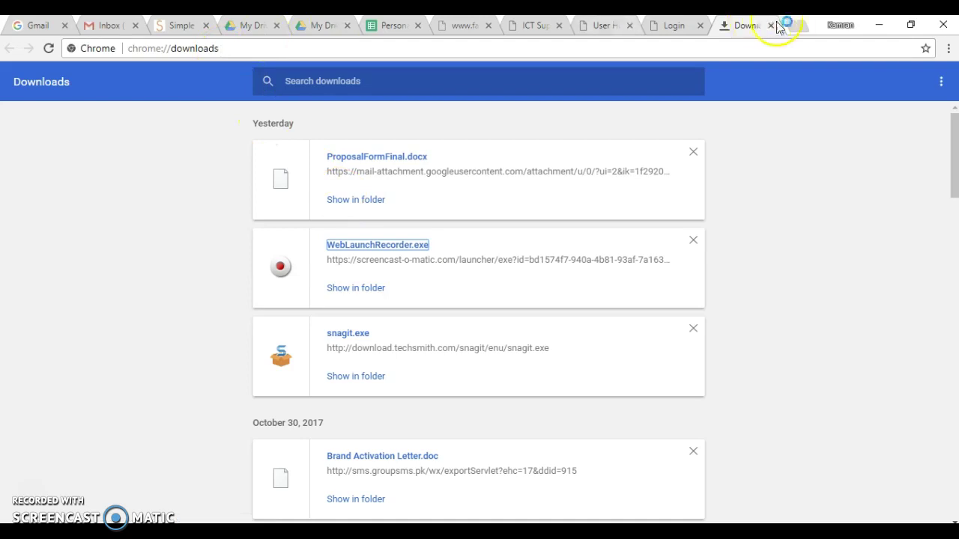
Load pje.aiou.edu.pk in a new Chrome tab and go to its Article Submission page
left_click(795, 28)
type("www/")
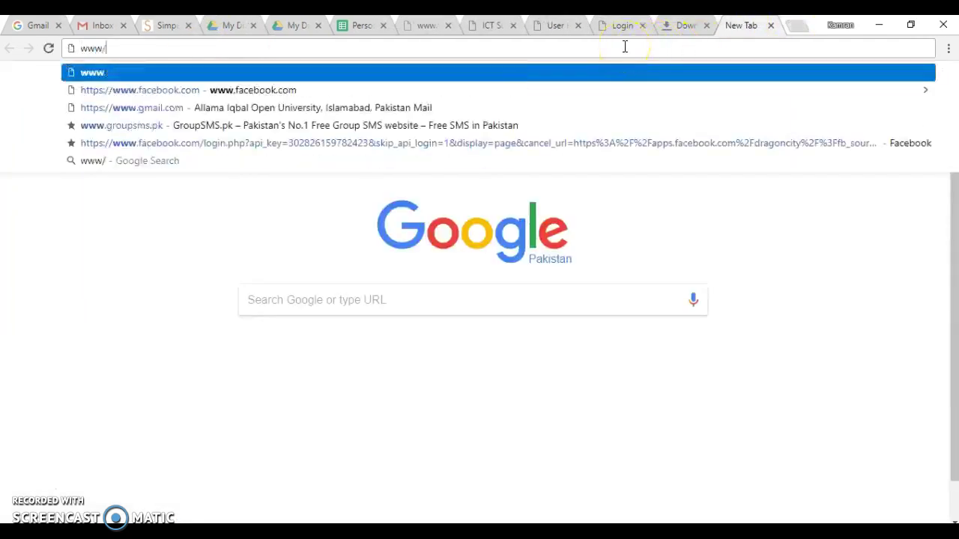
key("BackSpace")
type(".")
key("BackSpace")
key("BackSpace")
key("BackSpace")
key("BackSpace")
key("BackSpace")
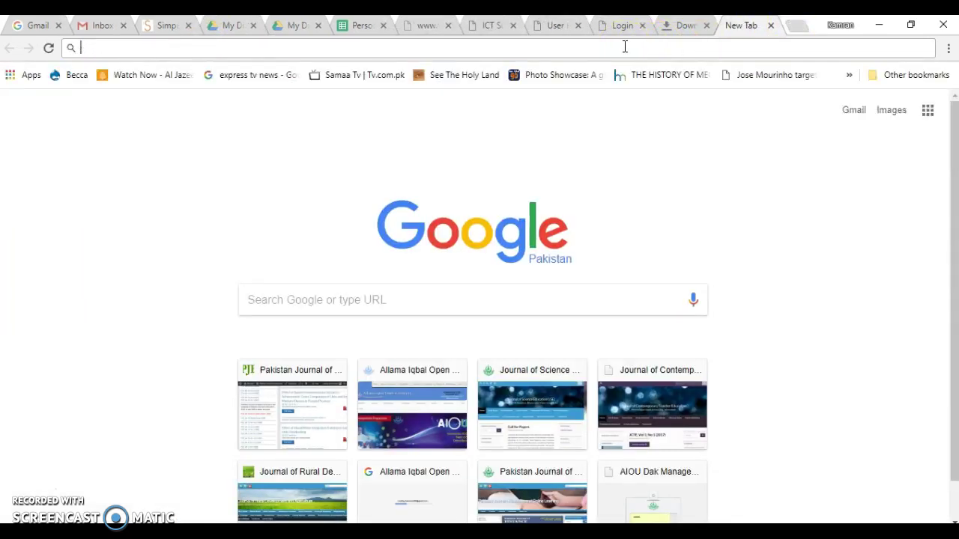
type("pje.aiou.edu.pk")
key("Return")
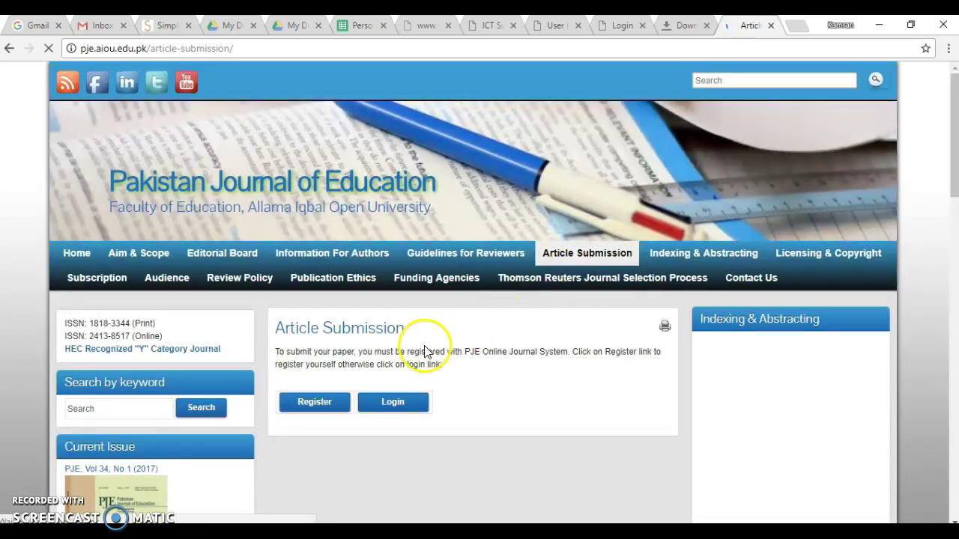
left_click(365, 361)
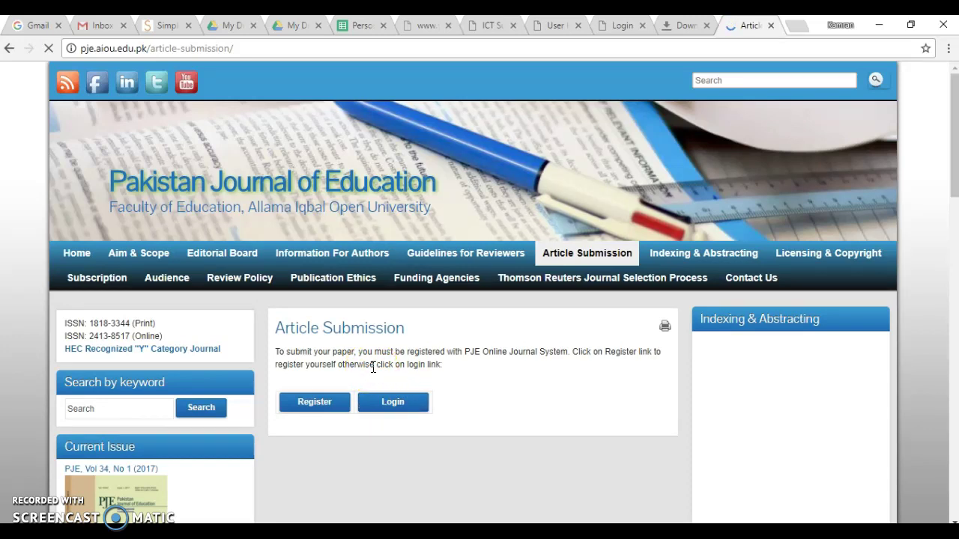
Open the PJE registration form and enter a new username
left_click(321, 407)
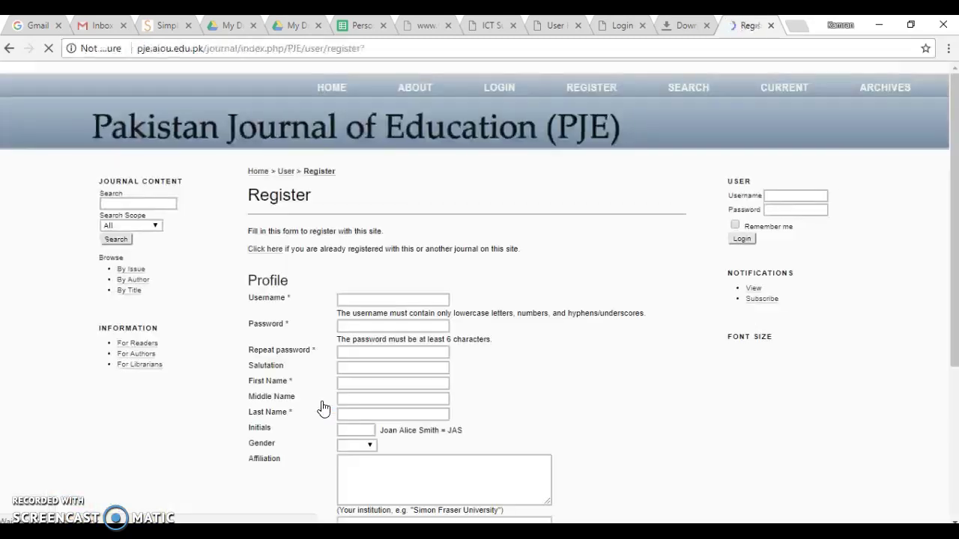
left_click(712, 322)
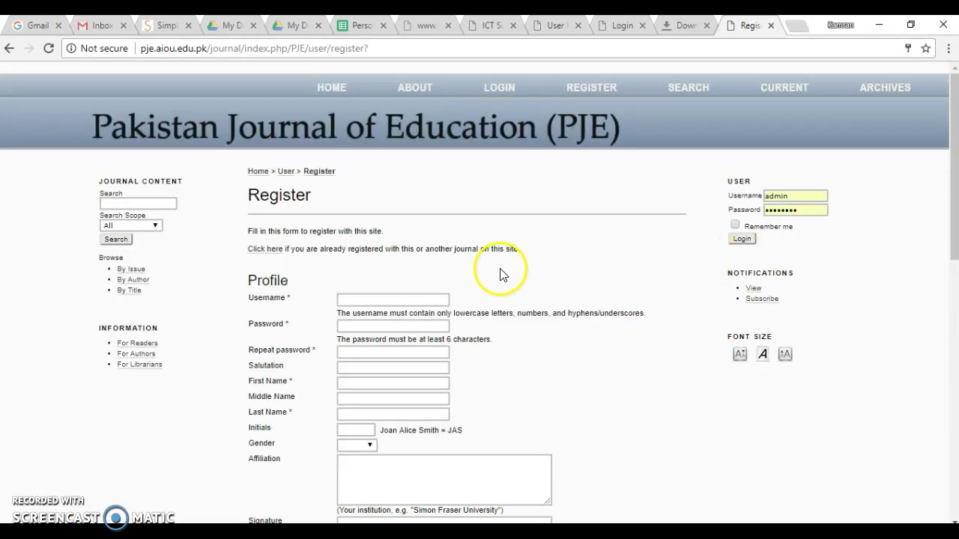
left_click(377, 299)
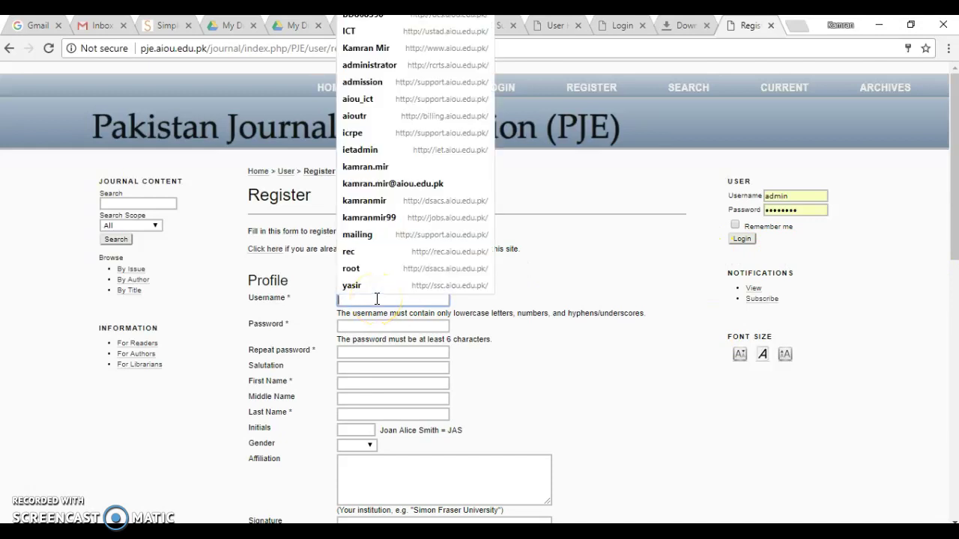
key("Escape")
left_click(394, 296)
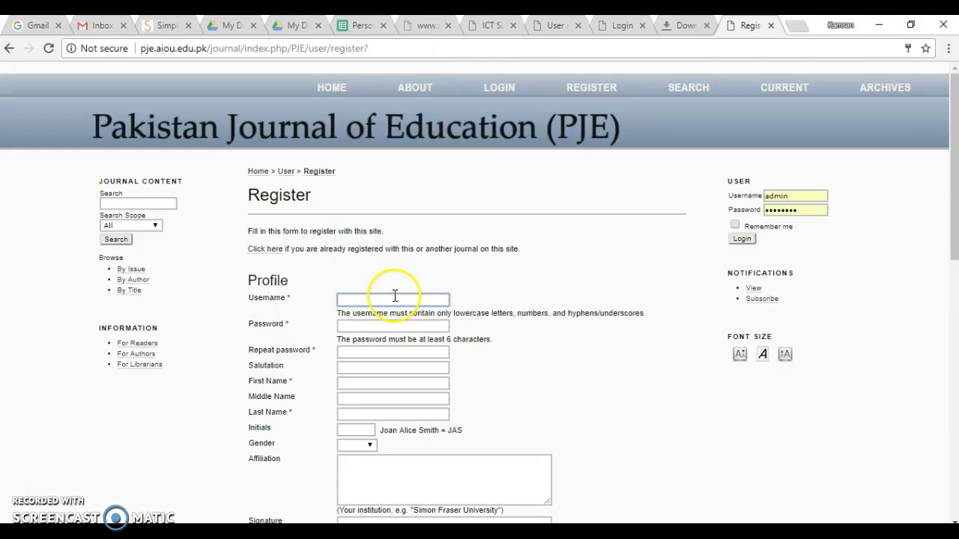
type("kamran")
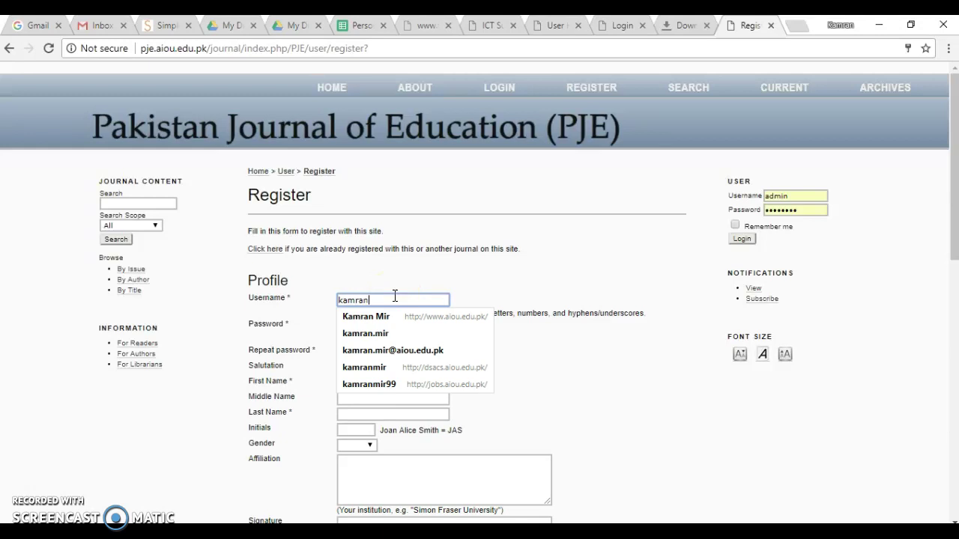
type("mir99")
key("Tab")
left_click(395, 296)
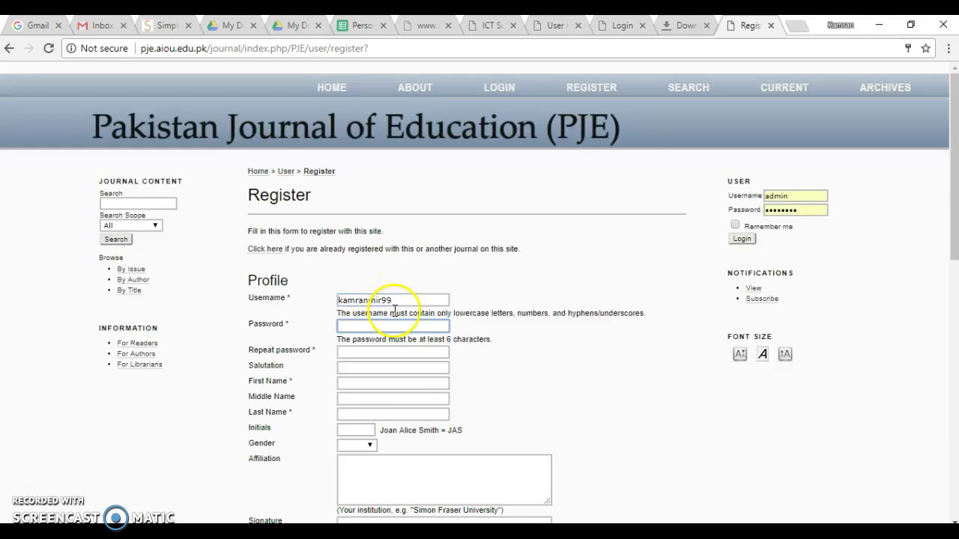
double_click(397, 297)
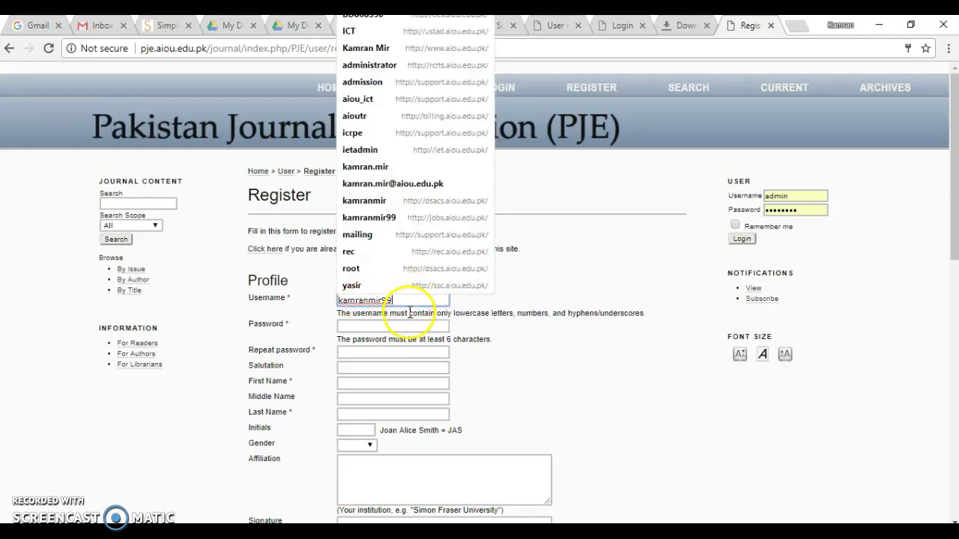
Enter a password, then move through the repeat password, salutation, gender and affiliation fields
left_click(403, 325)
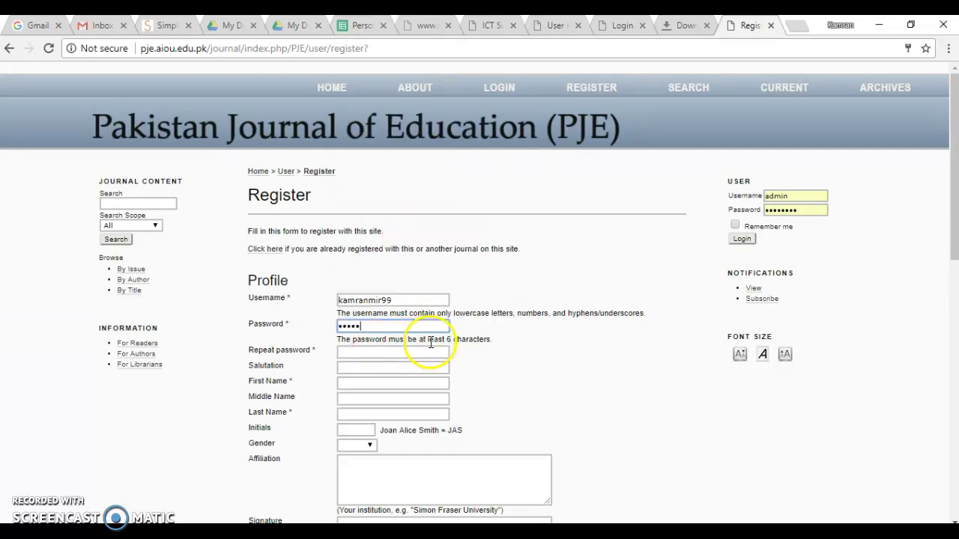
left_click(379, 352)
left_click(368, 368)
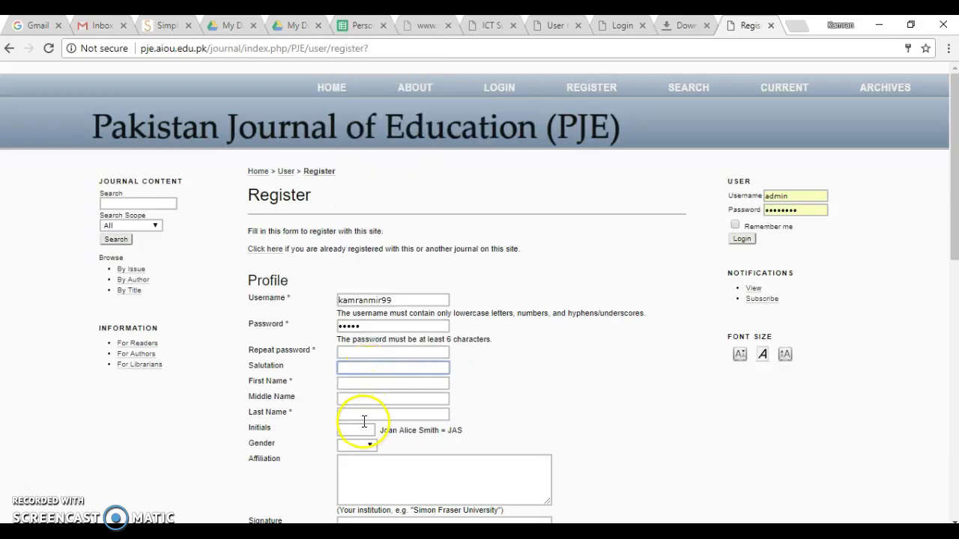
left_click(365, 448)
left_click(377, 462)
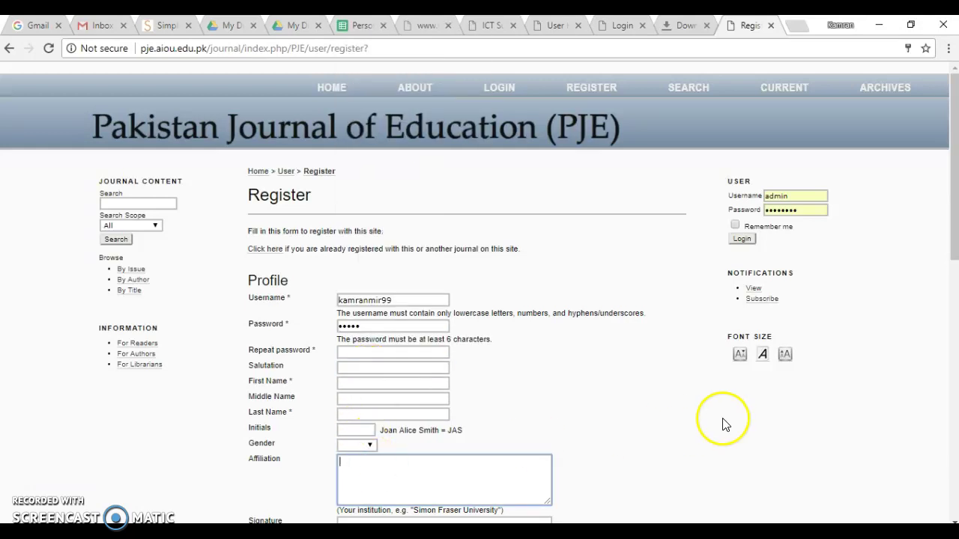
Tick the Reviewer role and tag GIS and analytics as reviewing interests
scroll(945, 248, "down", 4)
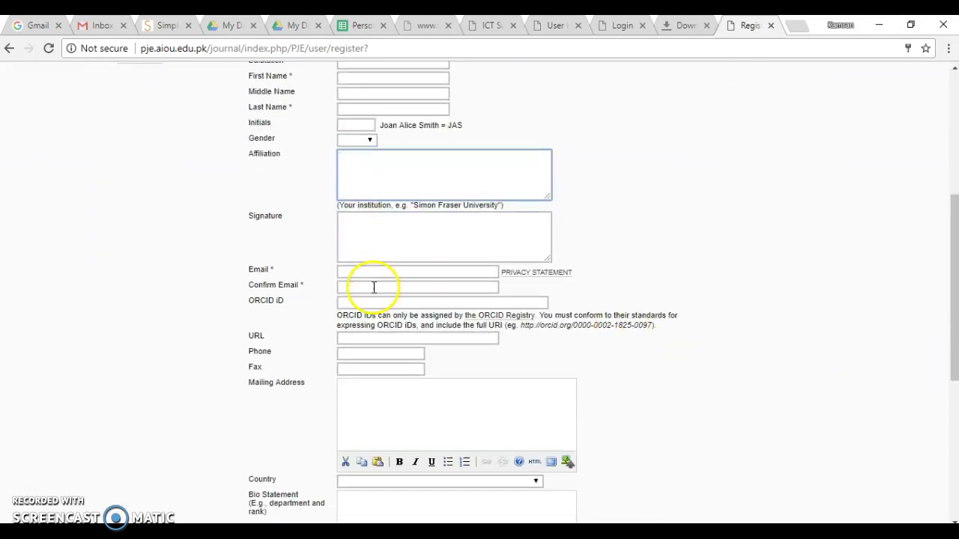
left_click(352, 287)
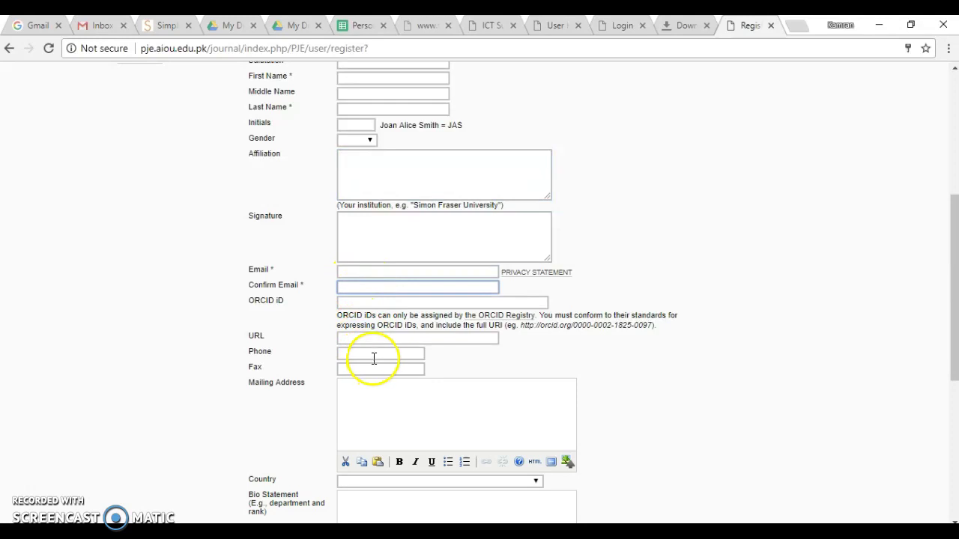
mouse_move(948, 321)
left_mouse_down()
mouse_move(955, 435)
mouse_move(943, 456)
left_mouse_up()
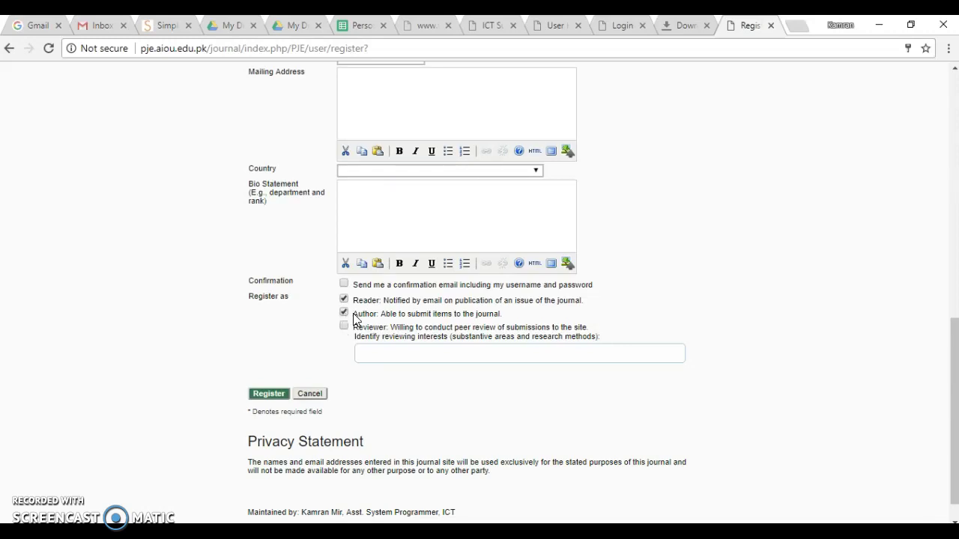
left_click_drag(346, 313, 344, 326)
left_click(344, 327)
type("S")
key("Return")
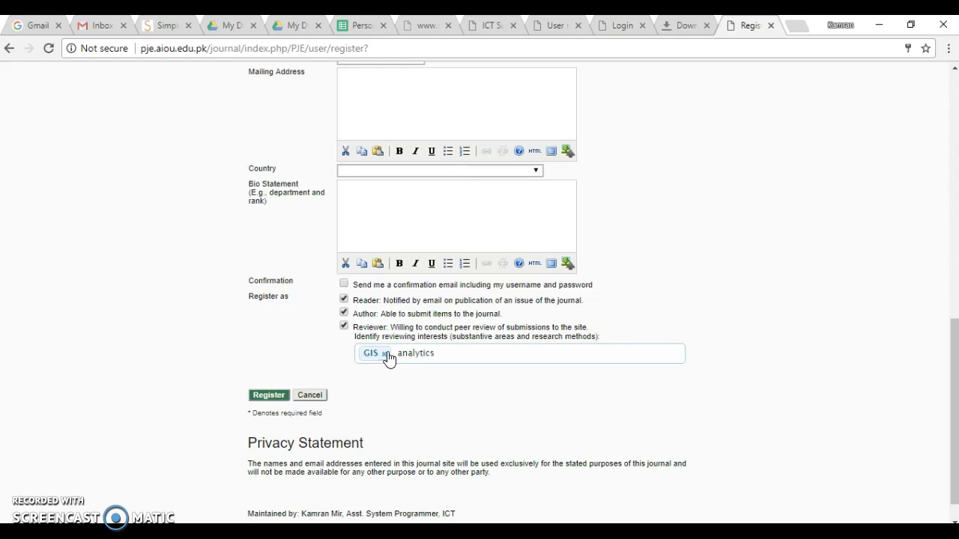
key("Return")
Submit the registration and log in to reach User Home with Author and Reviewer roles
left_click(269, 396)
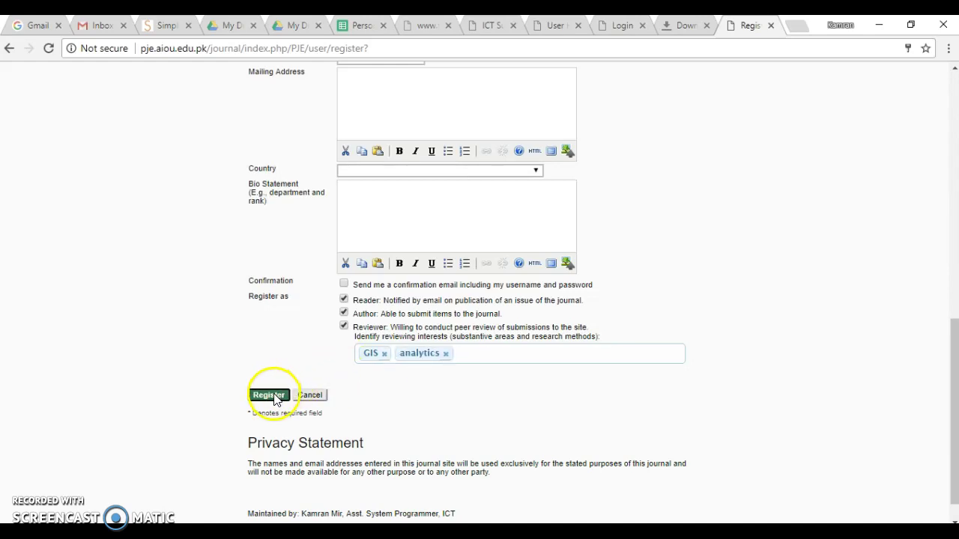
left_click_drag(952, 412, 937, 188)
left_click(742, 199)
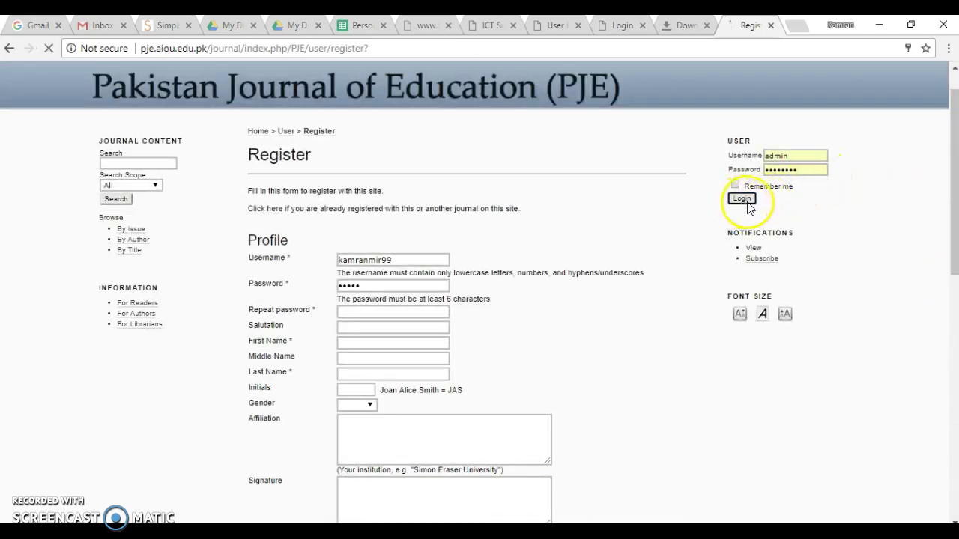
left_click(740, 199)
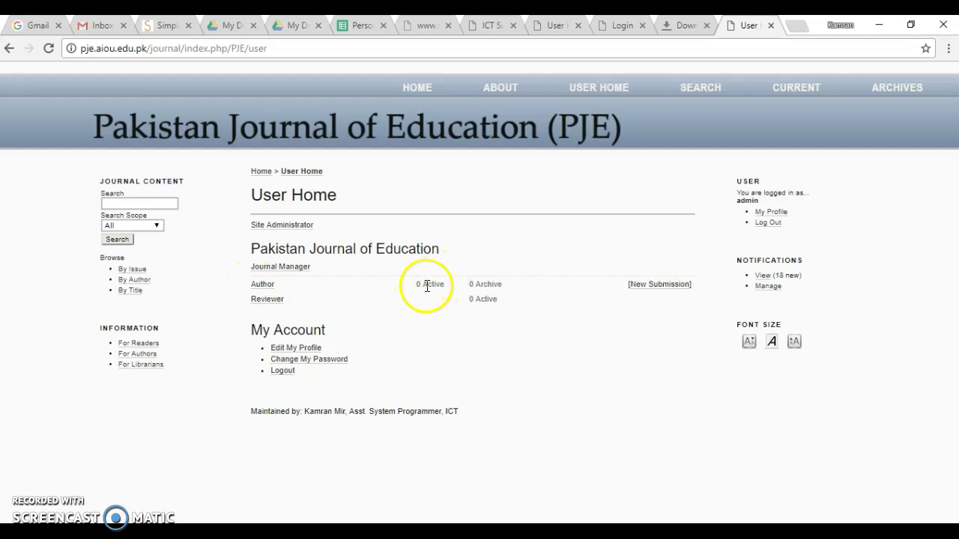
Start a new submission and tick the submission checklist items
left_click(648, 290)
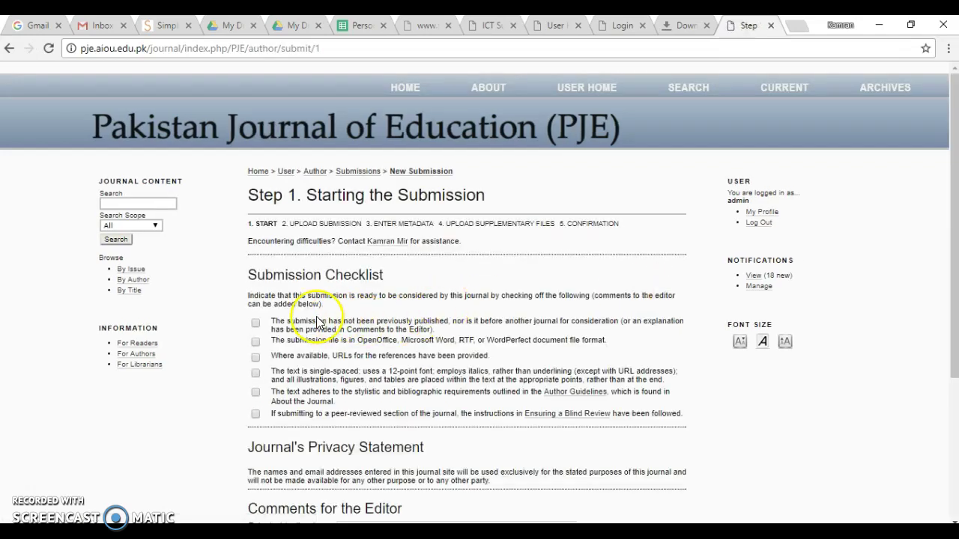
left_click(256, 323)
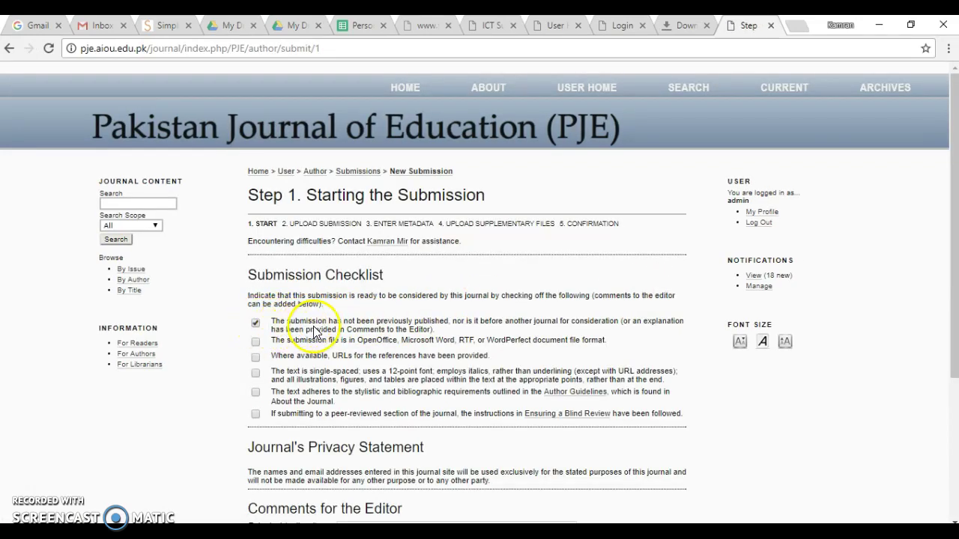
left_click(256, 342)
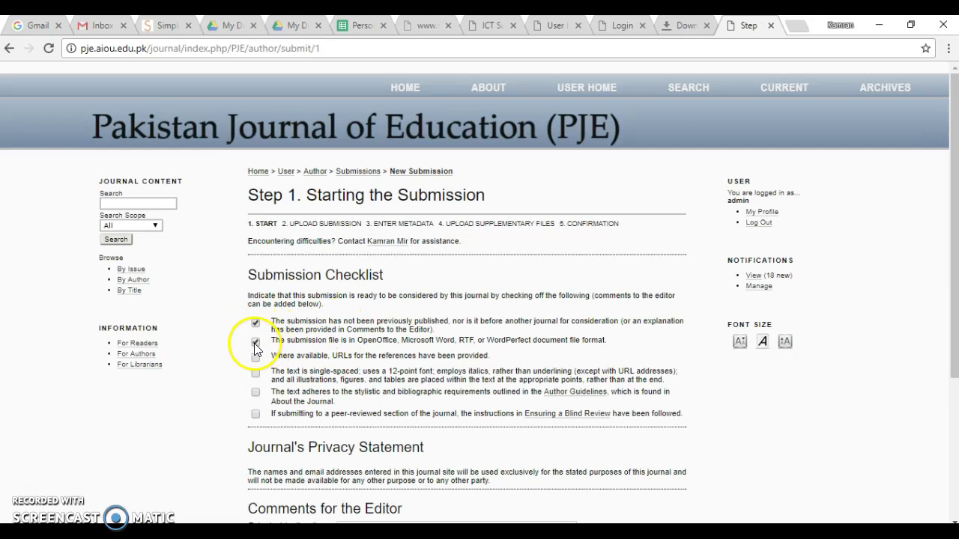
left_click(256, 357)
left_click(256, 372)
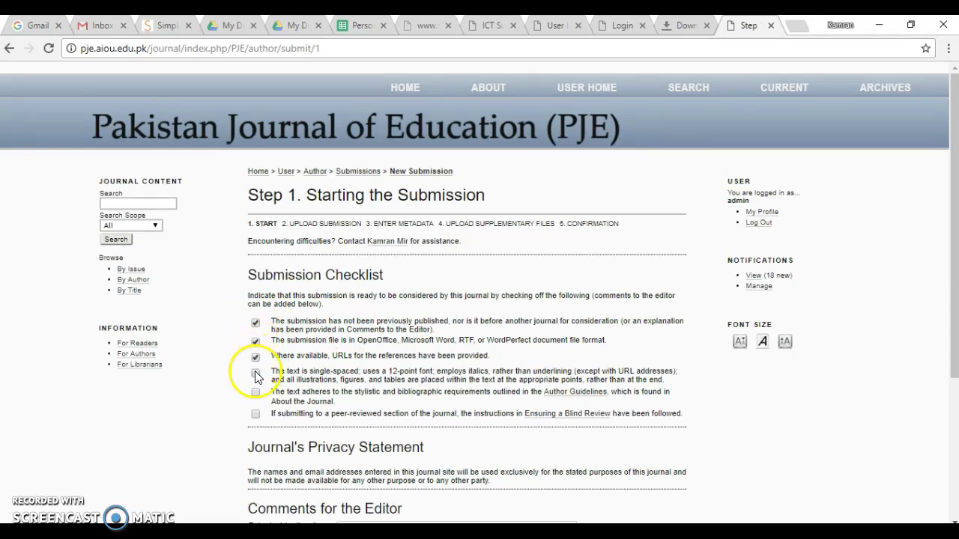
left_click(256, 414)
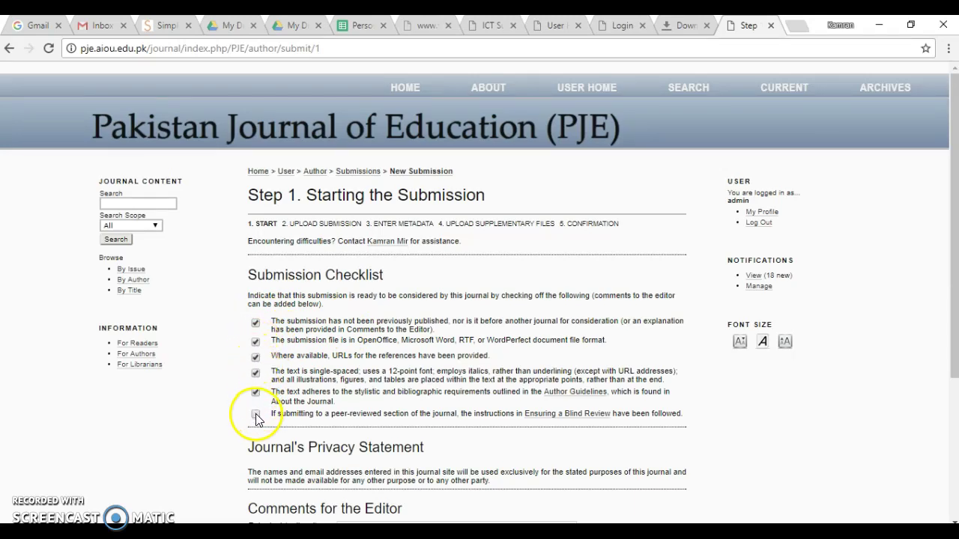
Write a comment for the editor and save step one to continue to uploading
scroll(946, 375, "down", 1)
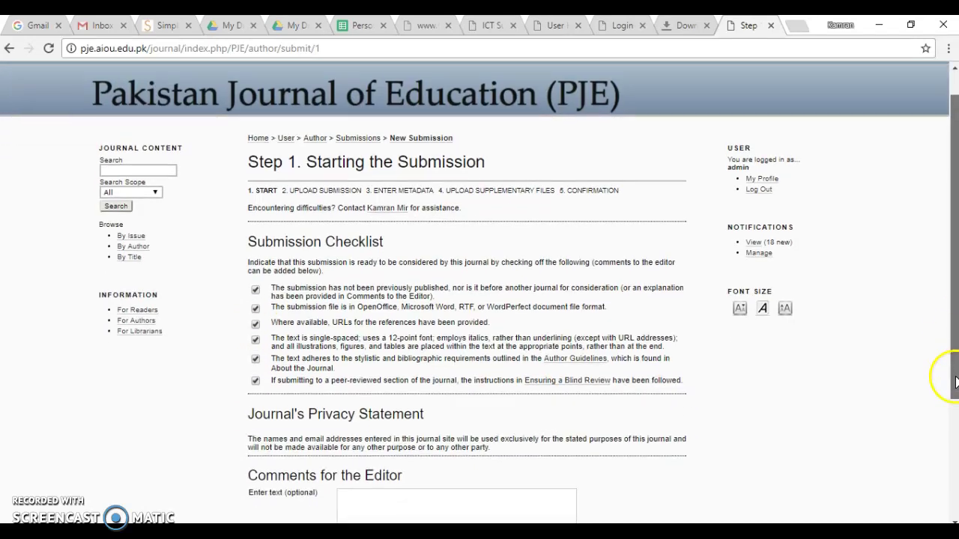
scroll(952, 397, "down", 1)
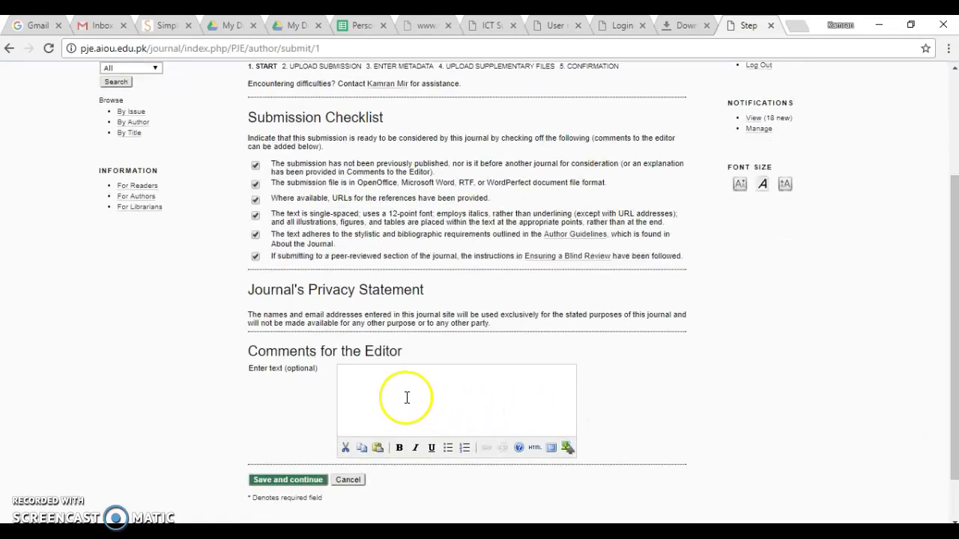
left_click(394, 398)
type("ut any comments for editor")
left_click(365, 392)
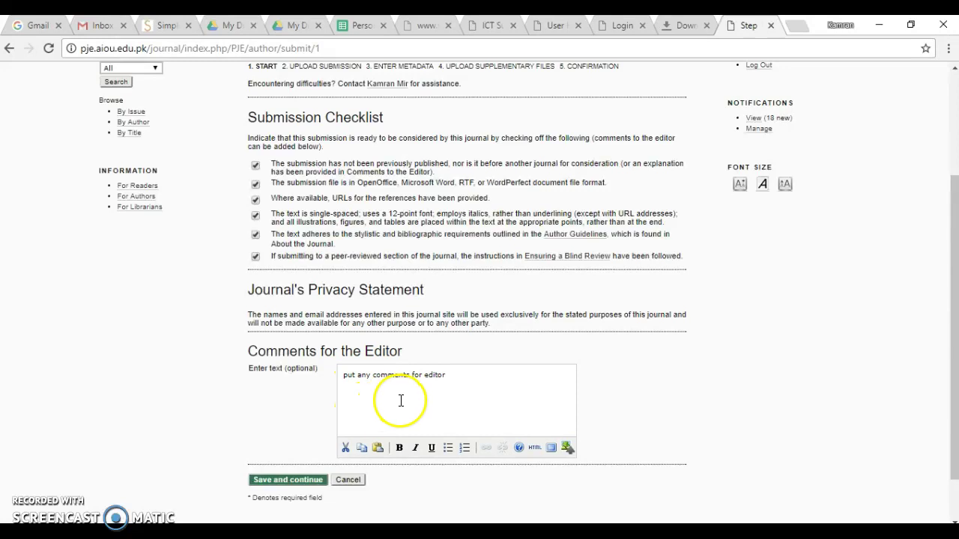
left_click(309, 480)
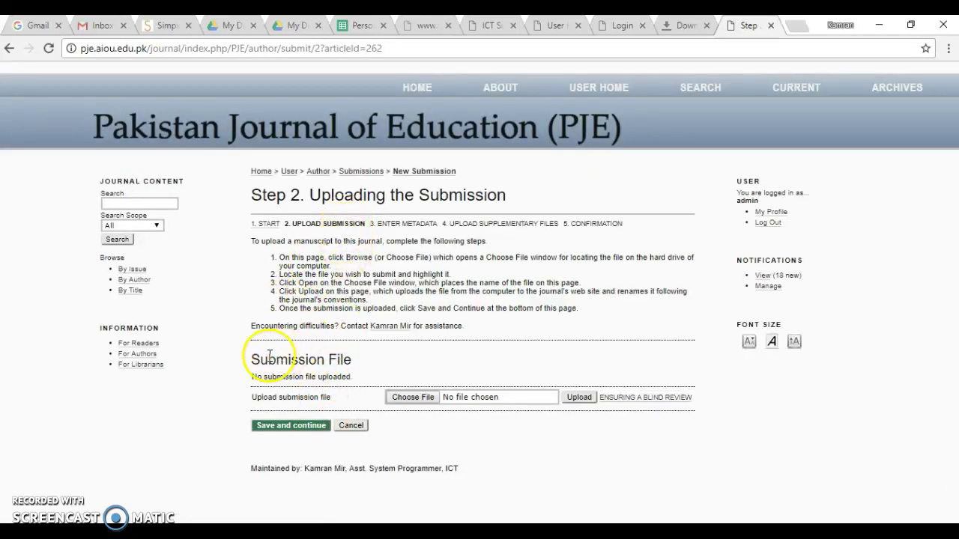
Upload Test File.pdf from the Desktop as the manuscript and save to reach metadata
left_click_drag(260, 360, 324, 359)
left_click(403, 398)
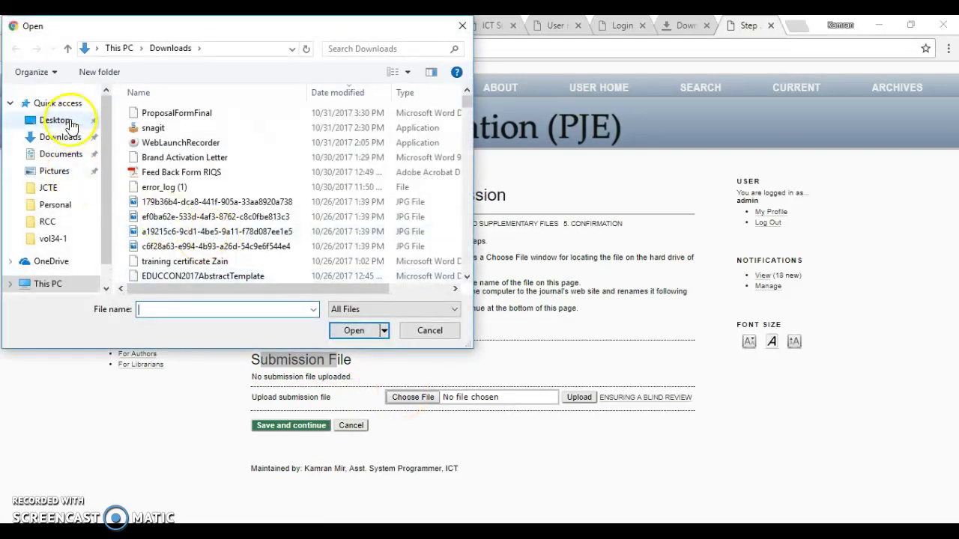
left_click(66, 121)
scroll(471, 237, "down", 2)
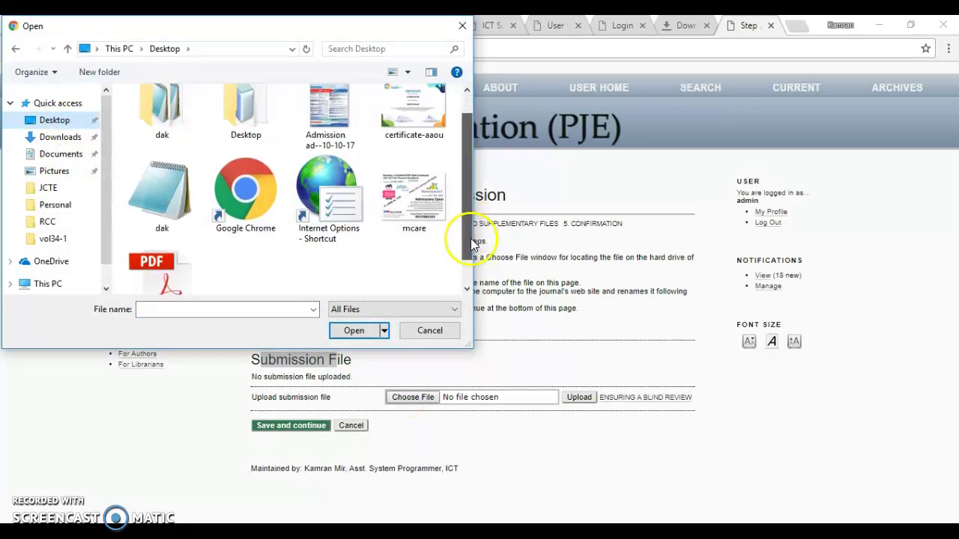
double_click(185, 252)
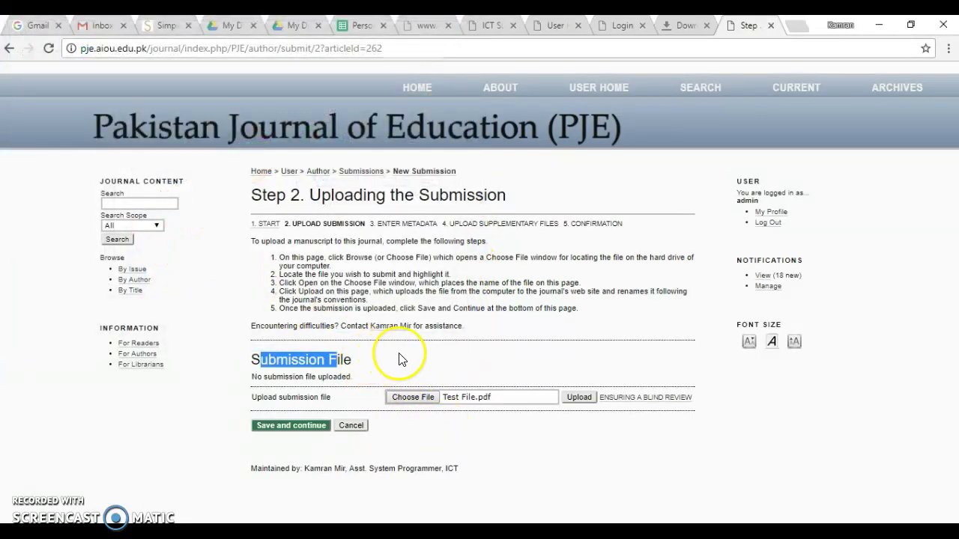
left_click(382, 360)
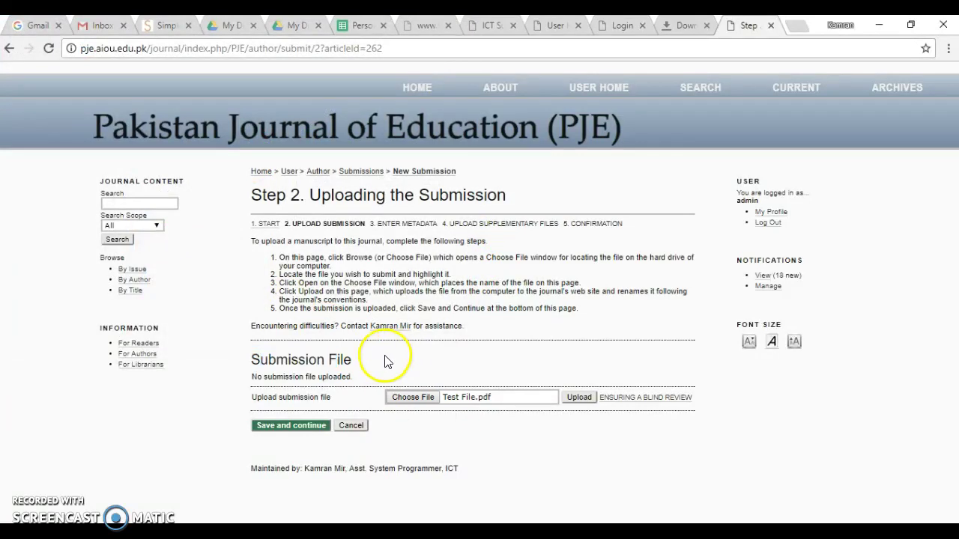
left_click(579, 404)
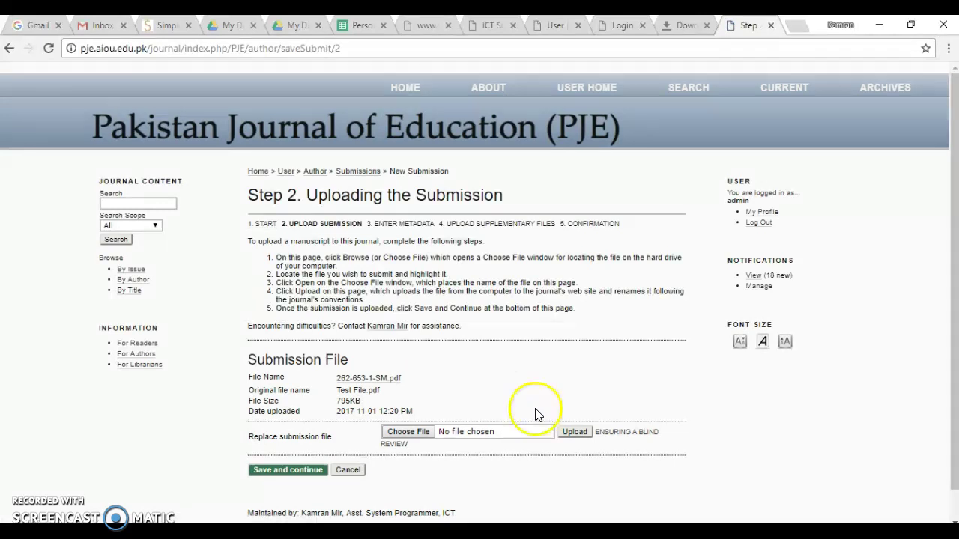
left_click(288, 470)
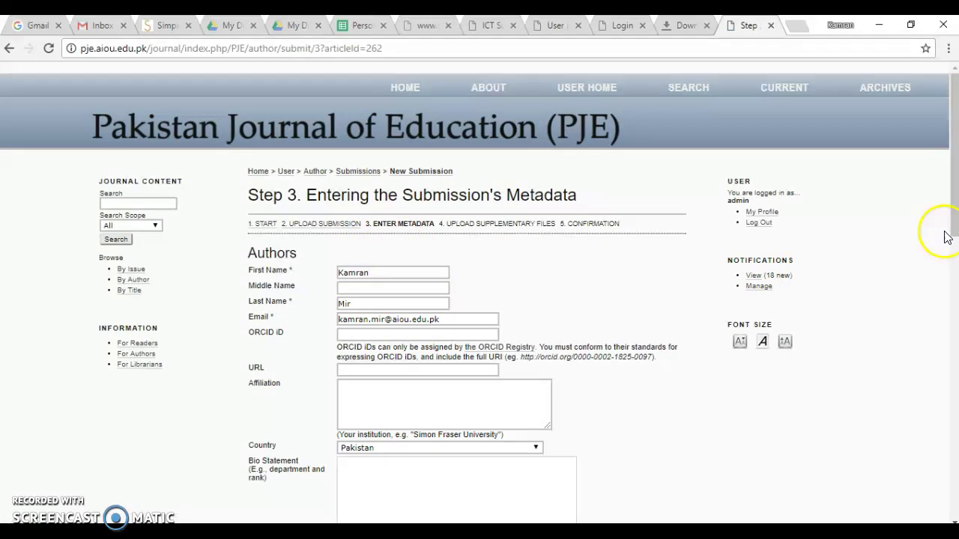
Add a second author block, then delete the prefilled first author entry
left_click_drag(952, 225, 952, 262)
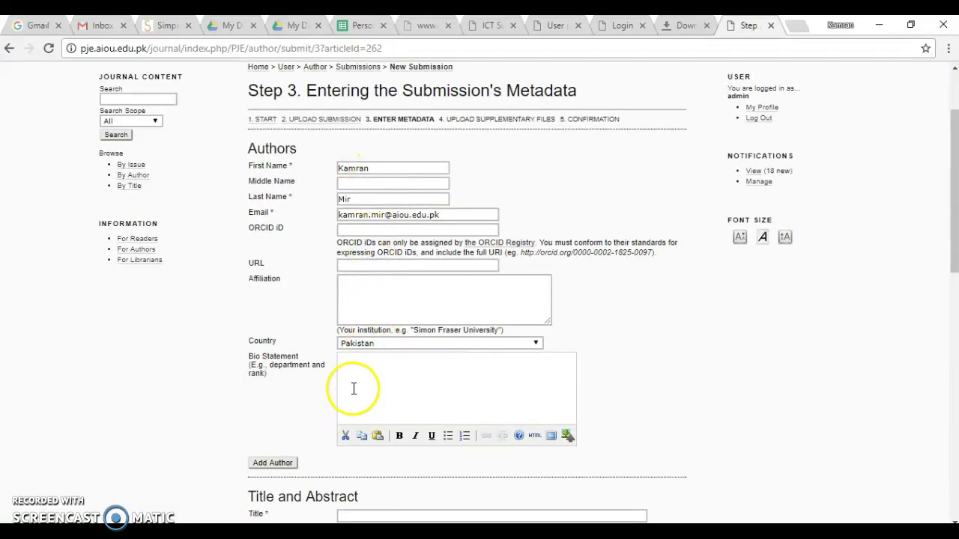
left_click(281, 465)
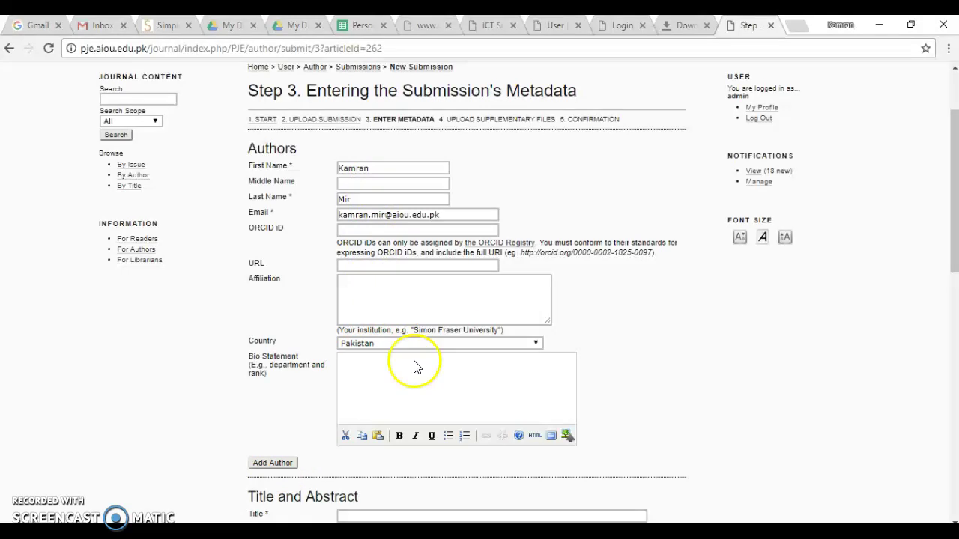
left_click(287, 463)
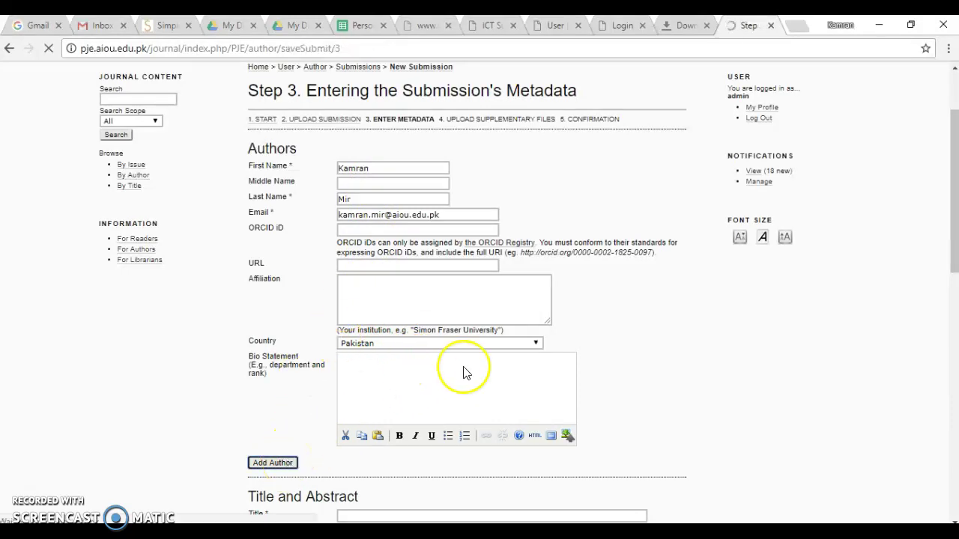
scroll(452, 417, "down", 3)
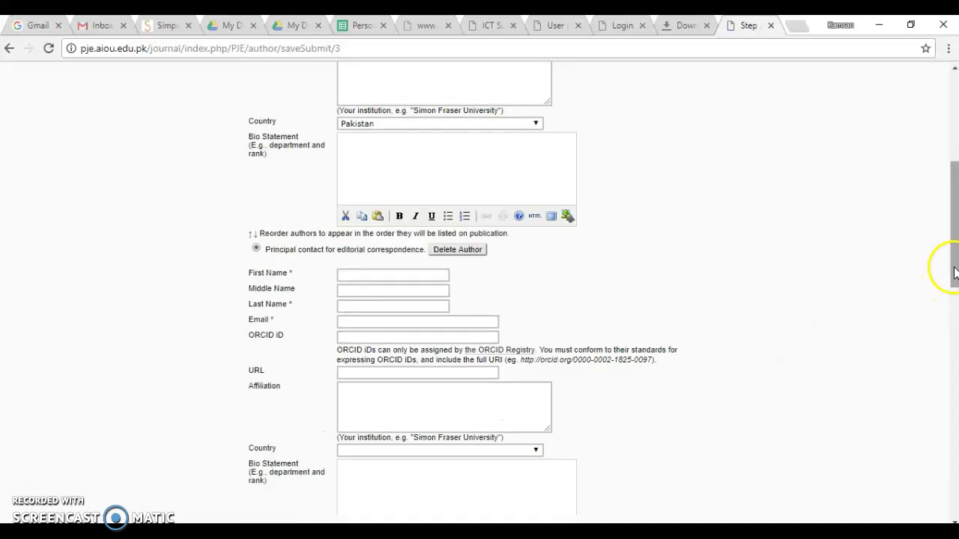
left_click_drag(951, 284, 948, 313)
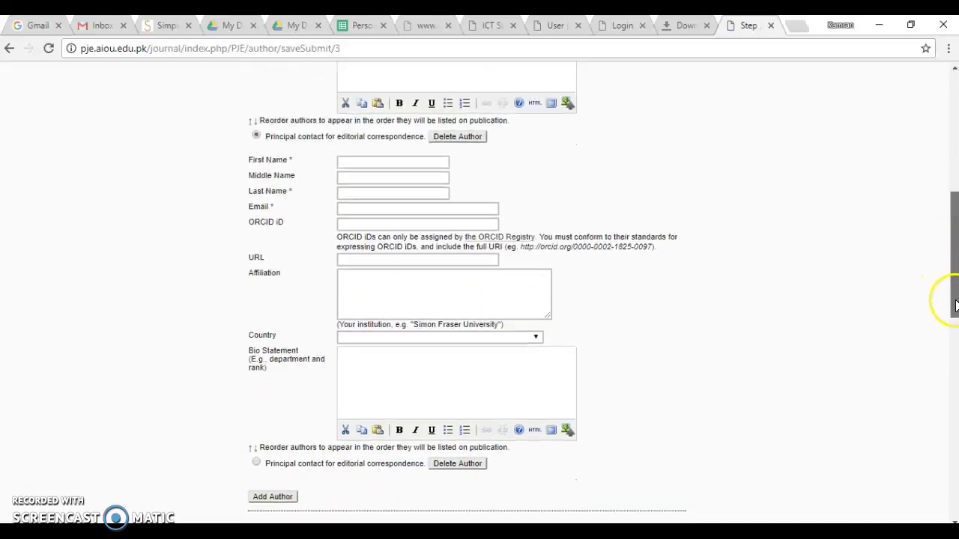
left_click(460, 139)
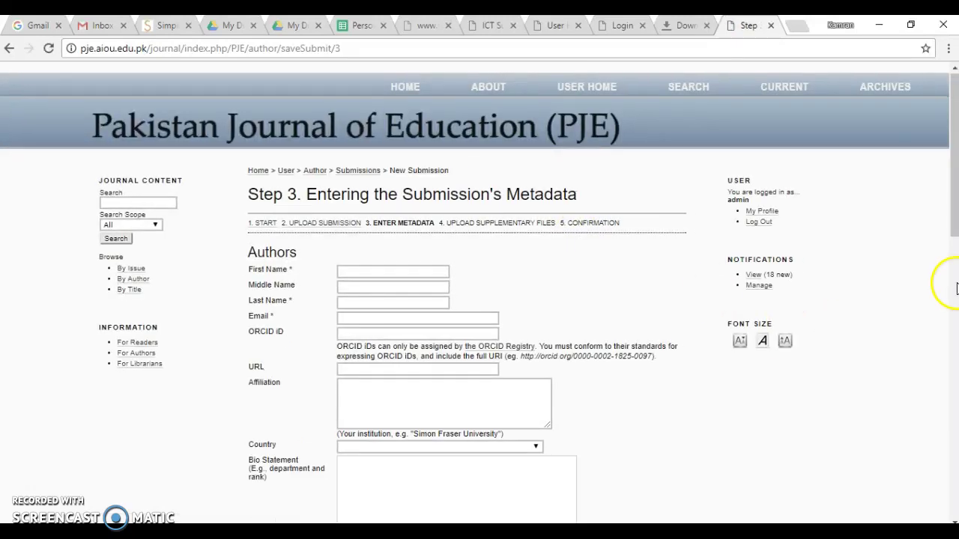
left_click_drag(954, 216, 944, 343)
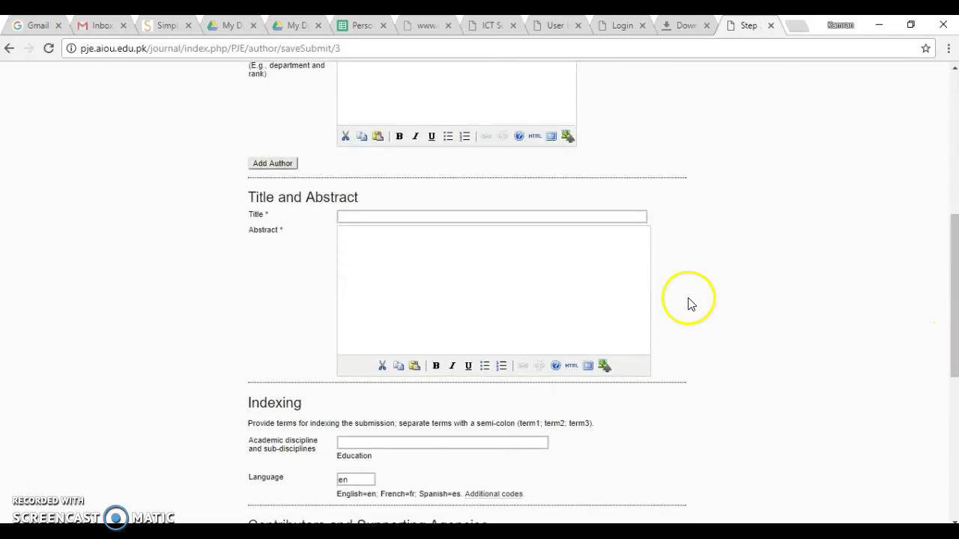
Enter the paper's title, abstract and APA references, then save the metadata
left_click(524, 217)
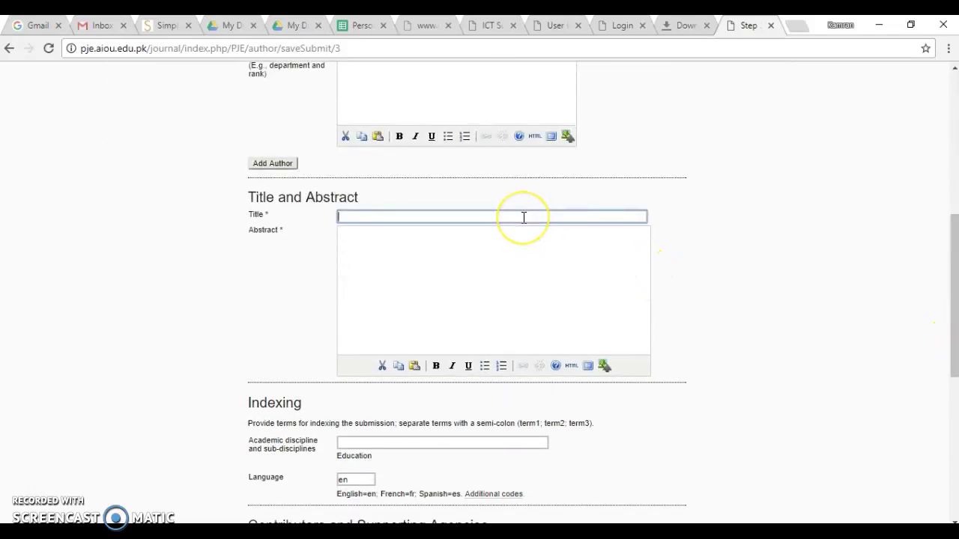
type("Tile of your paper")
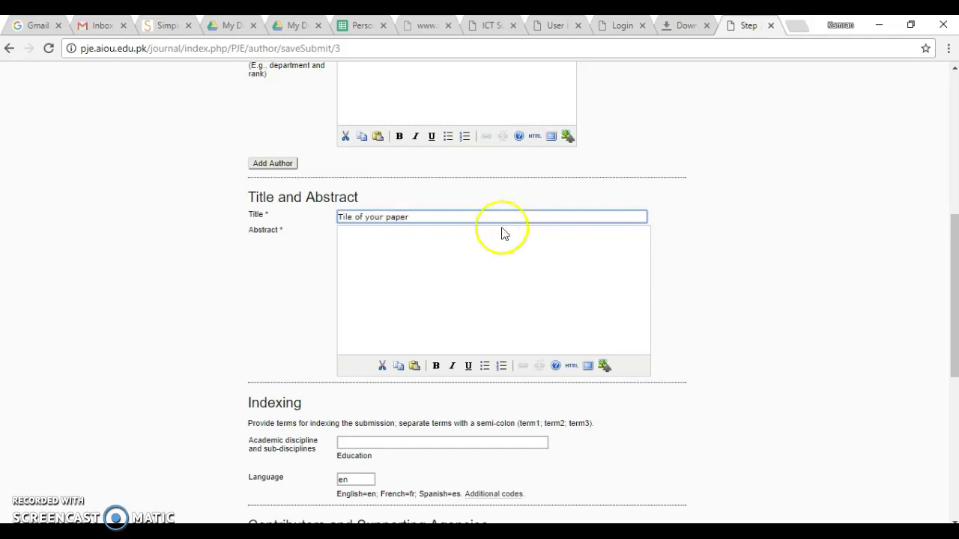
left_click(496, 236)
type("Abstract of your paper")
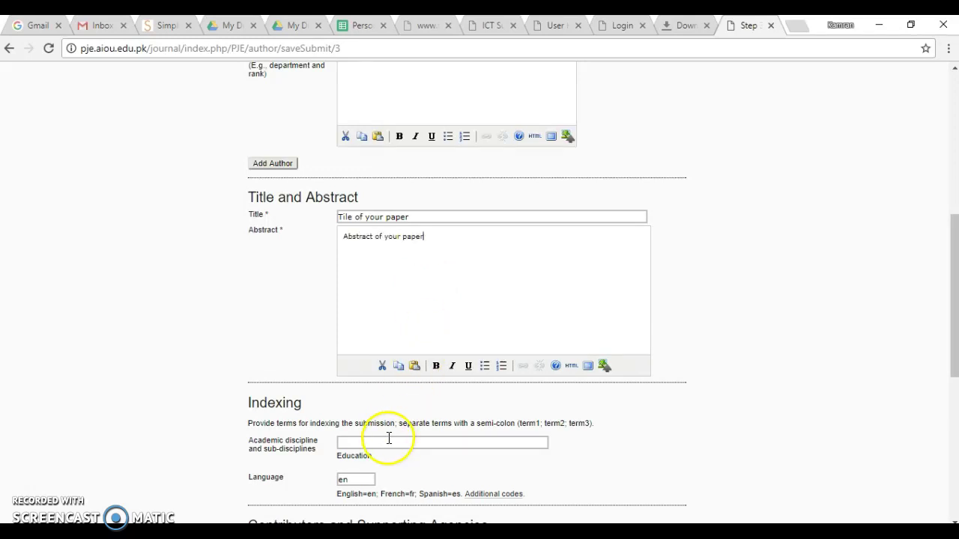
left_click(386, 442)
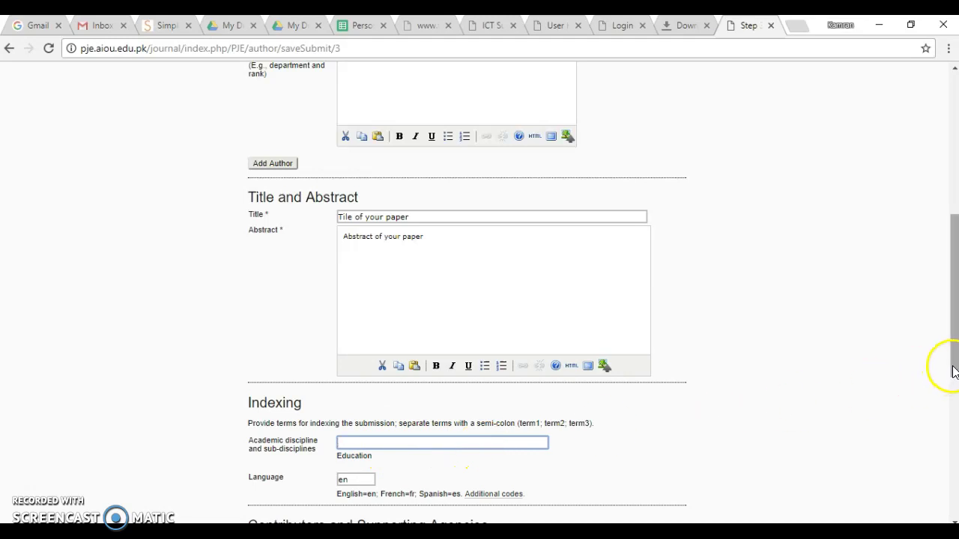
left_click_drag(954, 367, 956, 417)
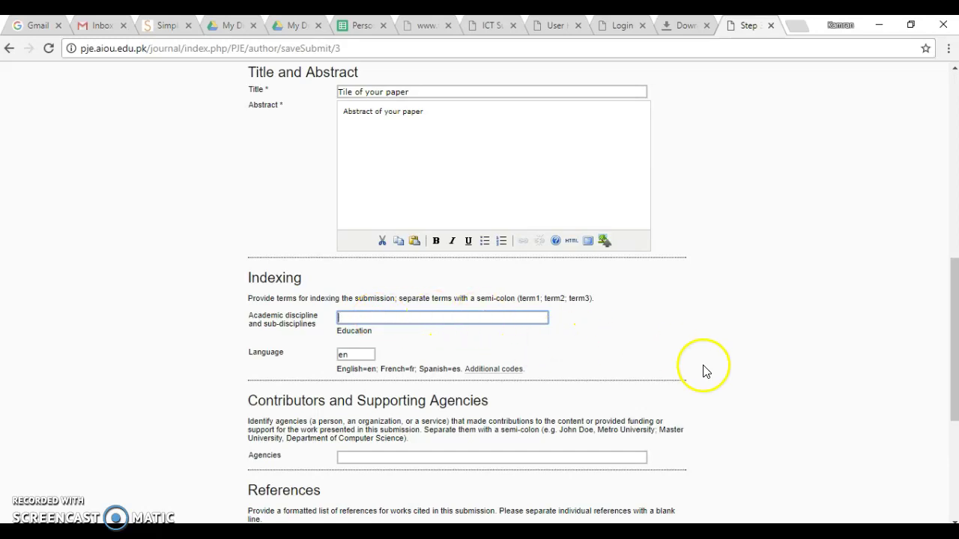
left_click_drag(954, 375, 953, 469)
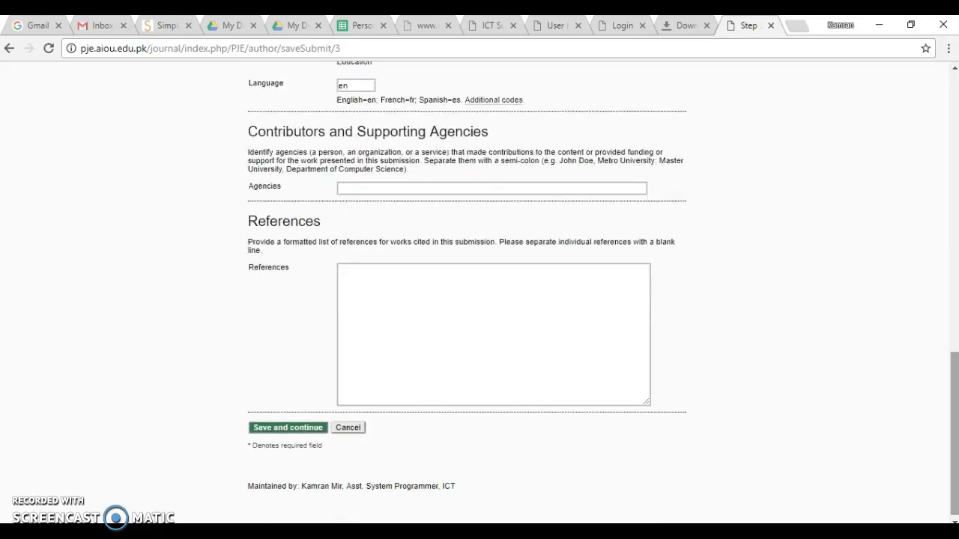
left_click(392, 290)
type("APA")
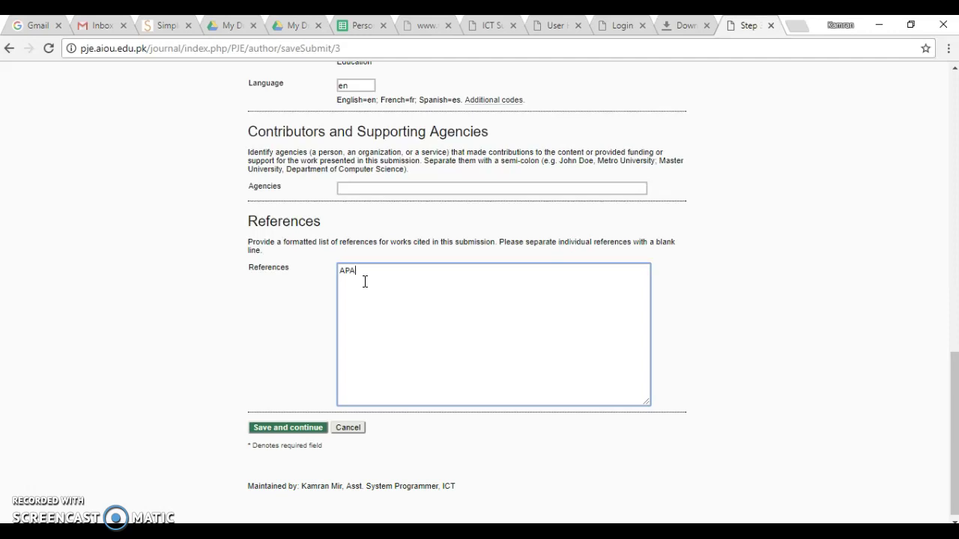
left_click(308, 429)
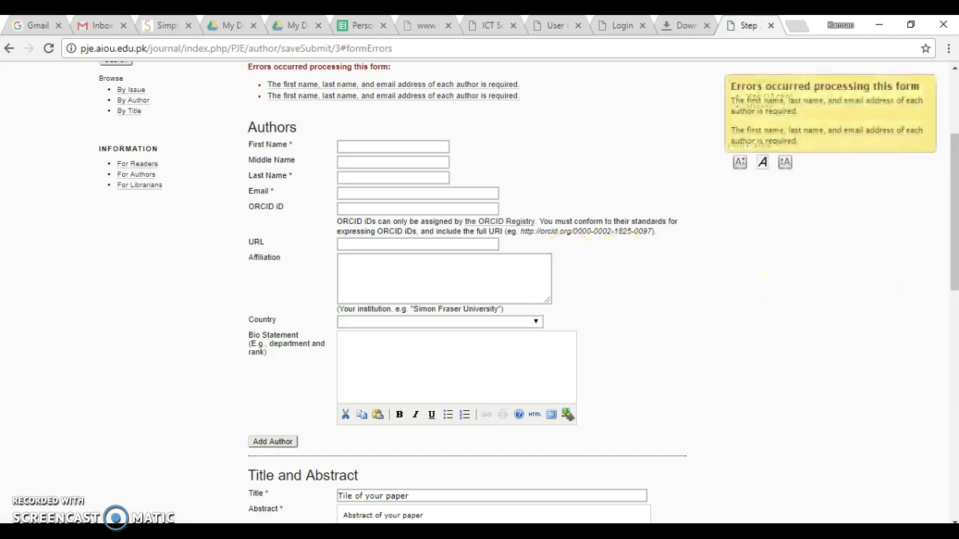
Fill in the author's first and last name on the metadata form
scroll(948, 247, "up", 2)
scroll(952, 256, "down", 2)
left_click_drag(955, 256, 955, 282)
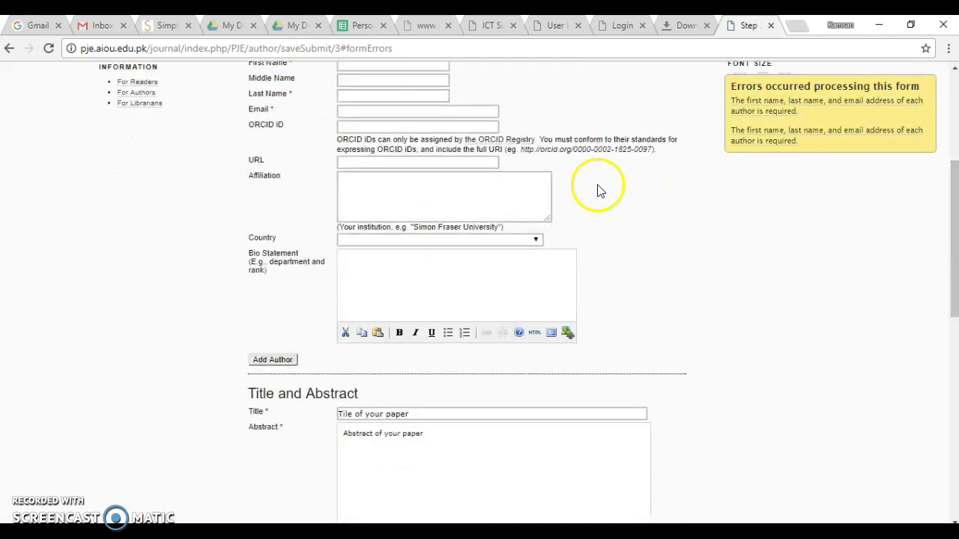
left_click_drag(956, 246, 954, 220)
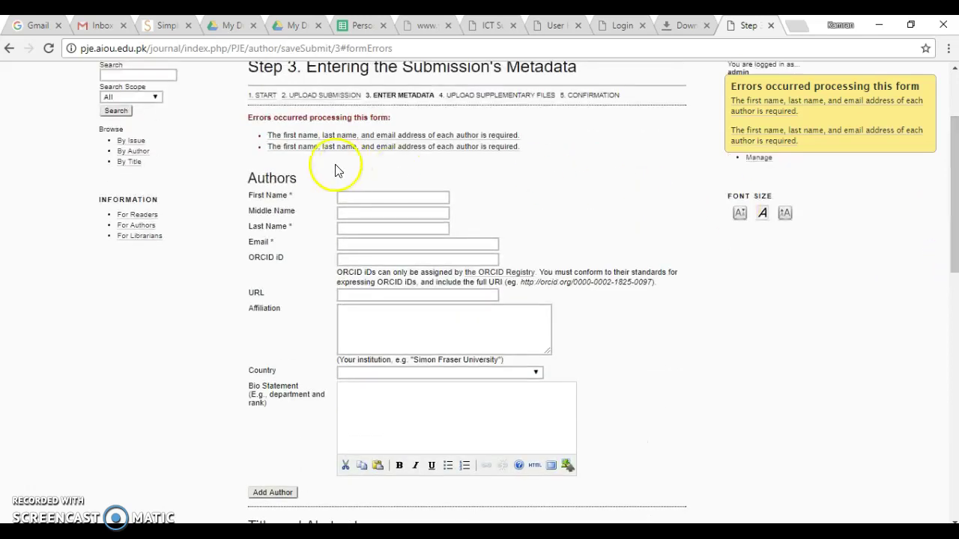
left_click(364, 193)
type("Ka")
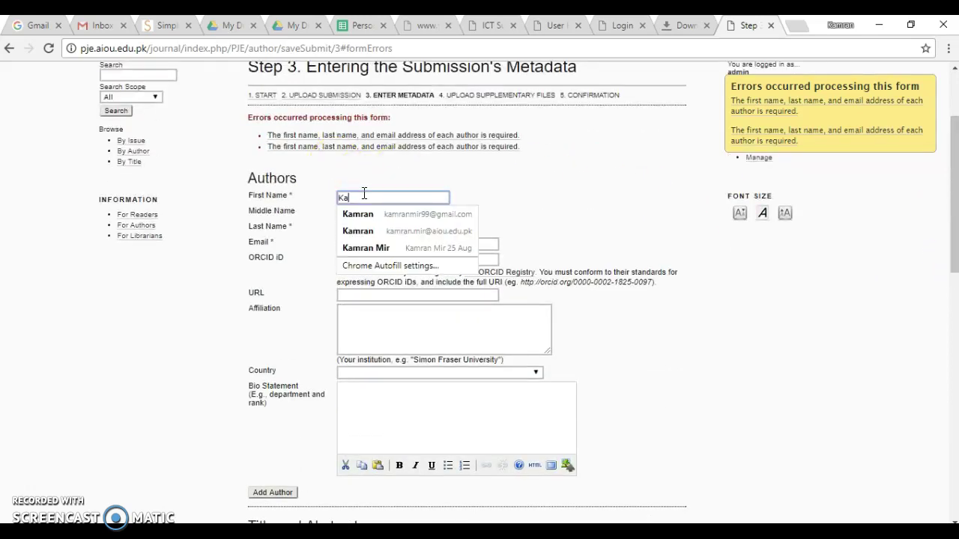
type("mran")
key("Tab")
key("Tab")
type("M")
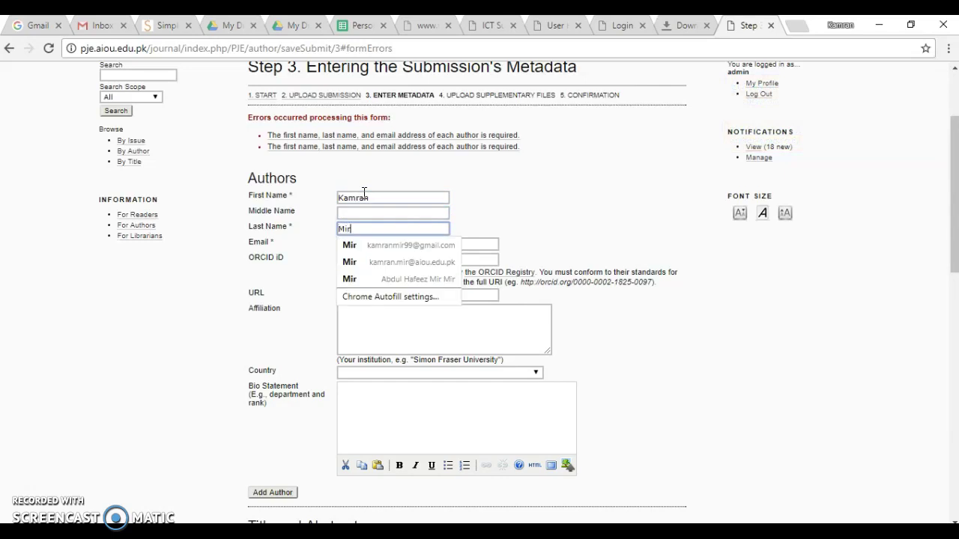
type("ir")
key("Tab")
Pick the university email from autofill suggestions and save to advance to Step 4
type("kam")
key("Down")
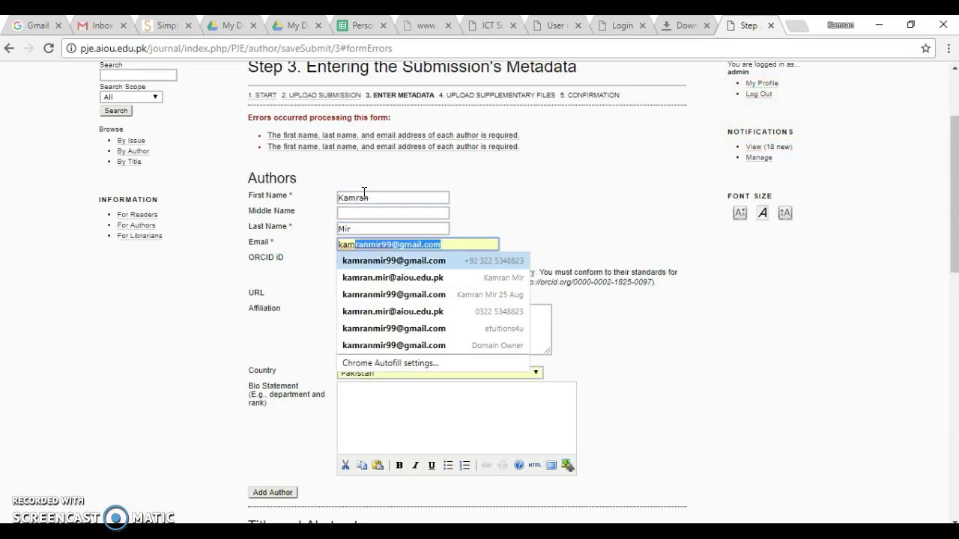
key("Down")
key("Tab")
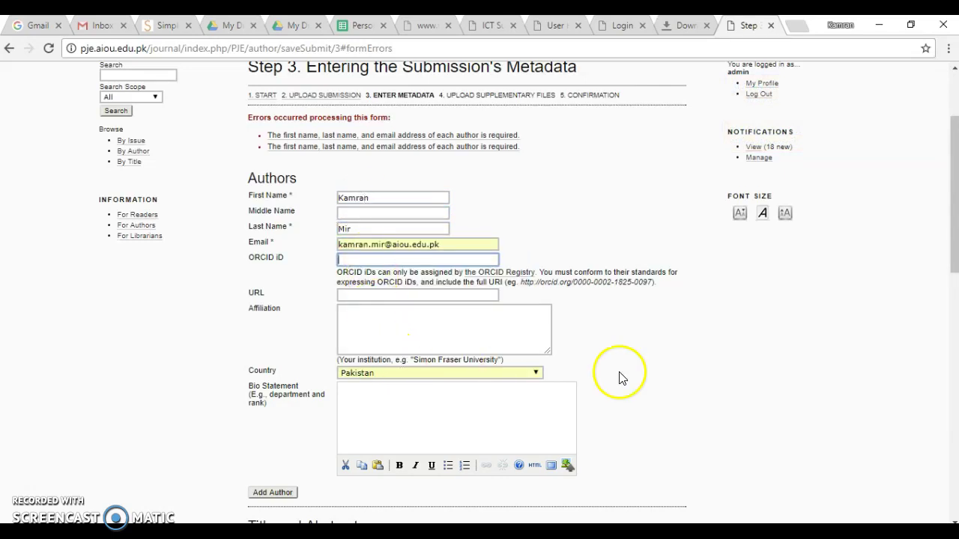
left_click_drag(948, 229, 954, 479)
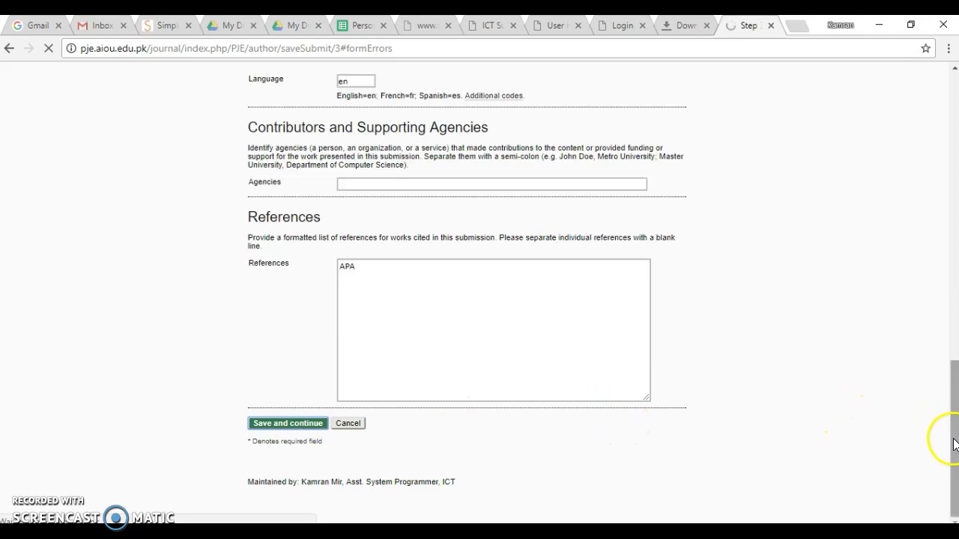
left_click_drag(953, 443, 944, 150)
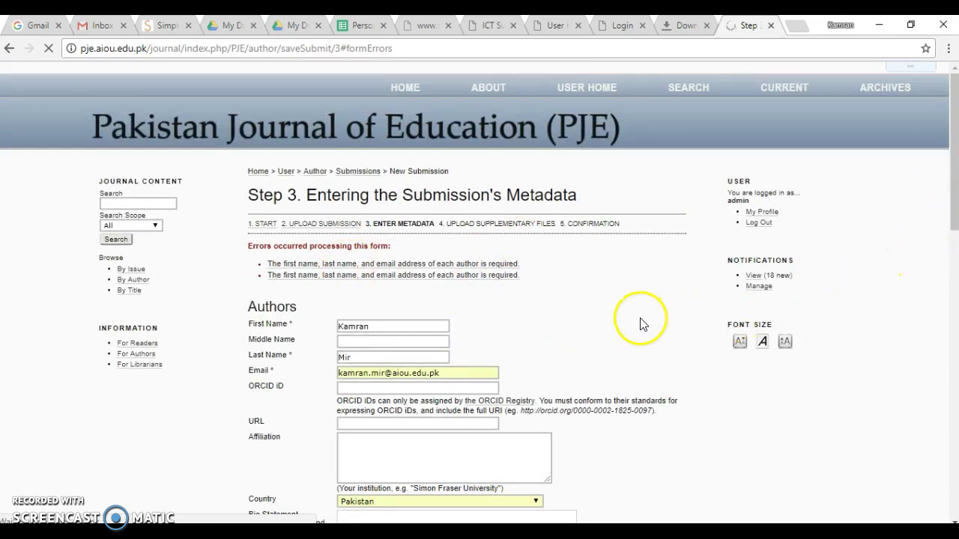
left_click_drag(956, 202, 956, 391)
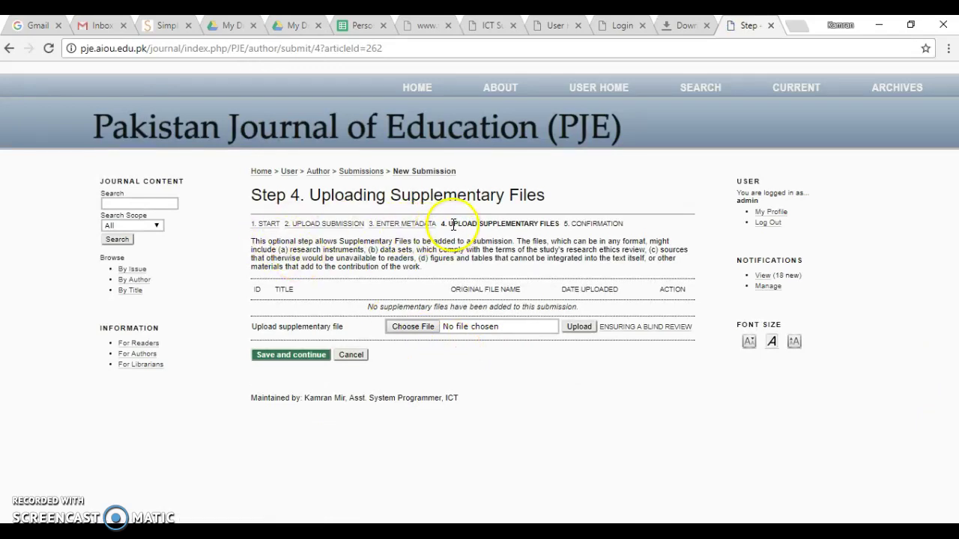
Review the Step 4 Supplementary Files page and leave it empty, moving on to Step 5 confirmation
left_click_drag(453, 225, 479, 224)
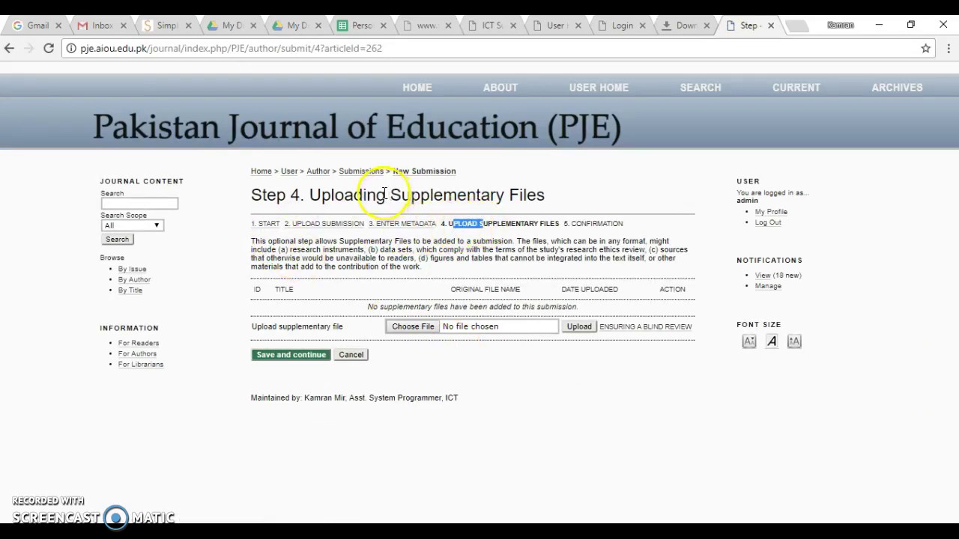
left_click_drag(367, 195, 548, 206)
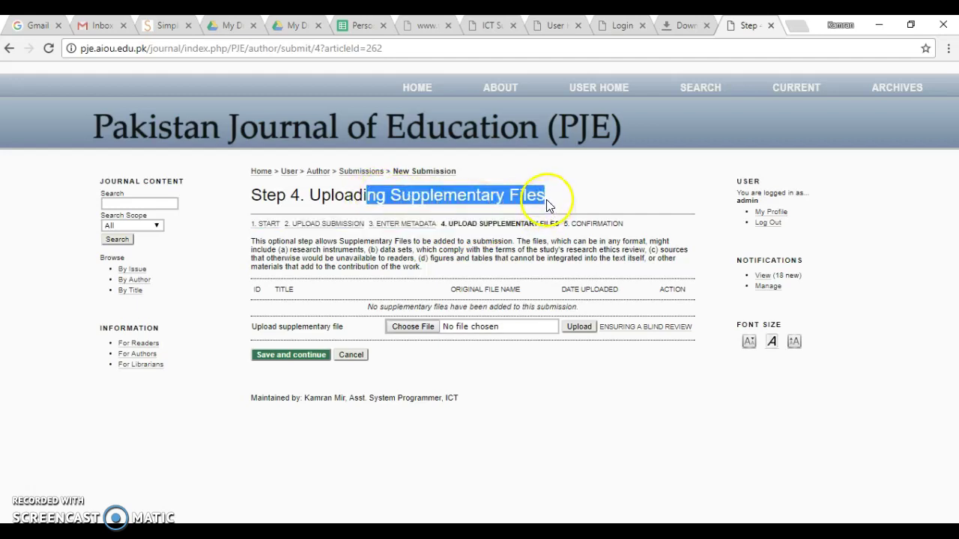
double_click(414, 193)
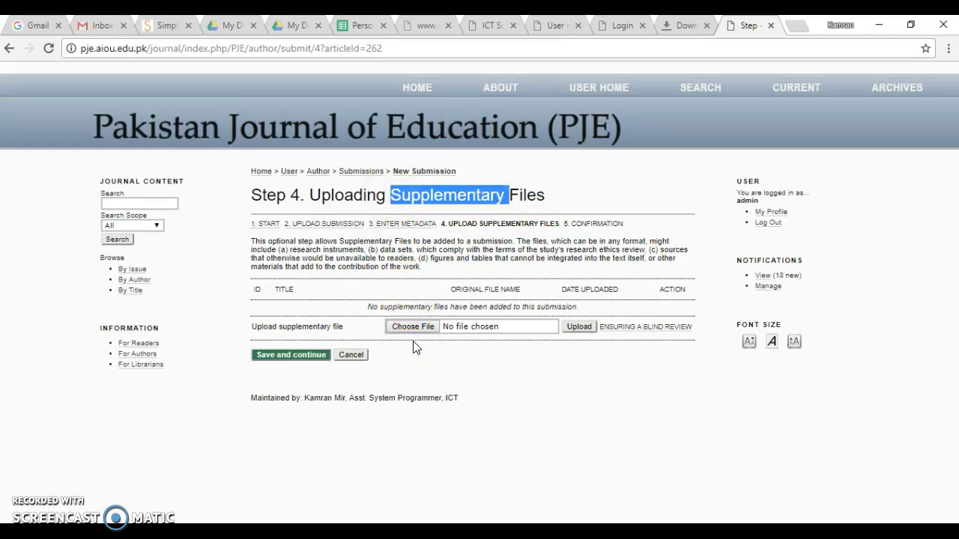
triple_click(434, 202)
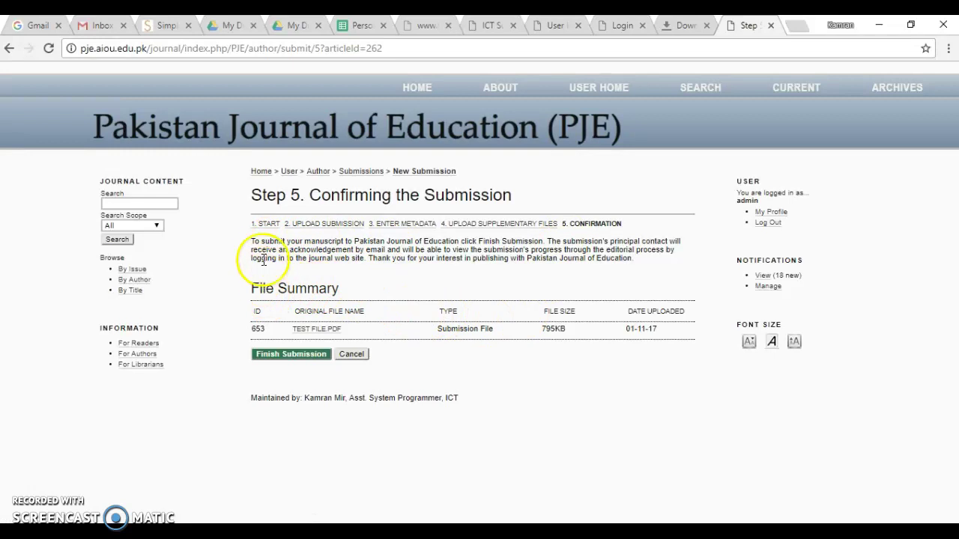
Review the confirmation instructions and Test File.pdf's size, then finish the submission
mouse_move(260, 242)
left_mouse_down()
mouse_move(408, 253)
mouse_move(505, 274)
left_mouse_up()
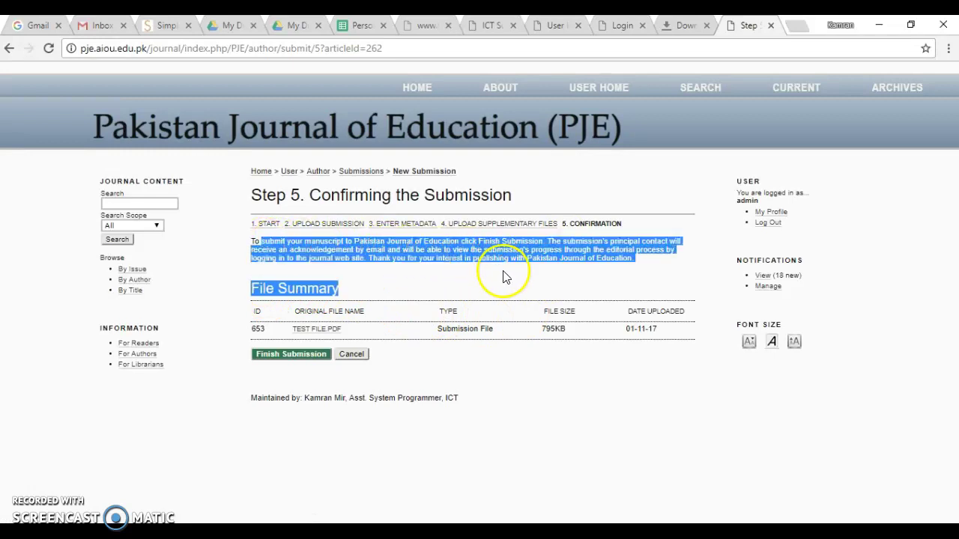
left_click(461, 354)
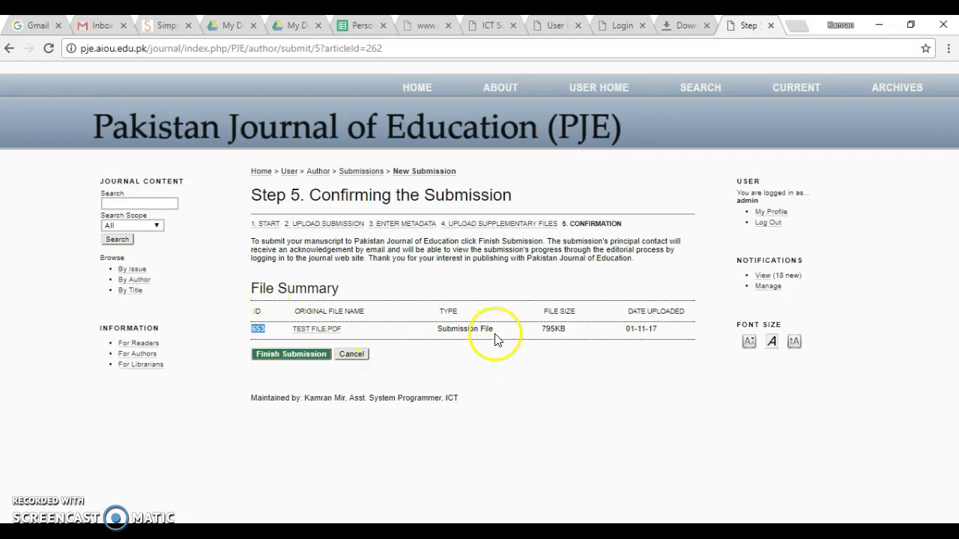
double_click(554, 330)
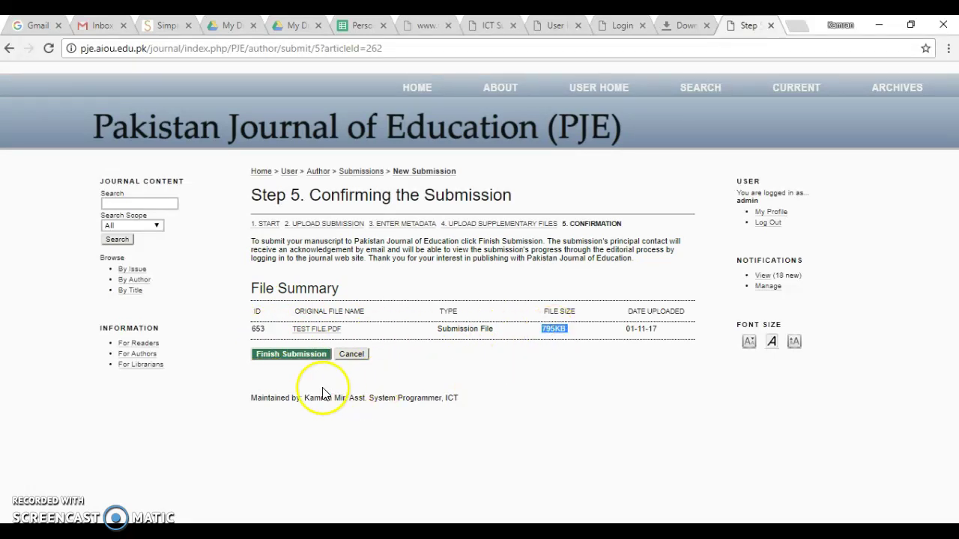
left_click(285, 357)
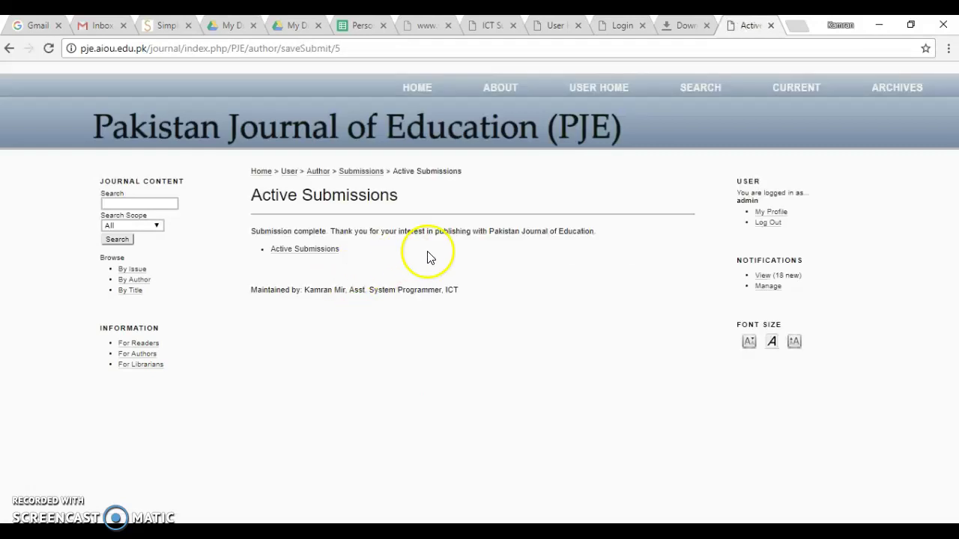
Confirm submission 262 is listed under Active Submissions with status Awaiting assignment
left_click_drag(344, 231, 522, 232)
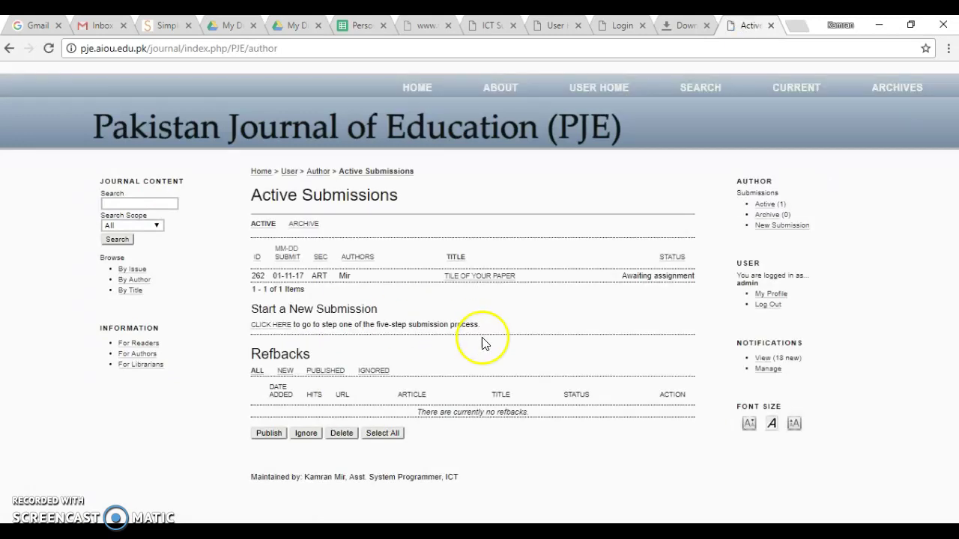
mouse_move(622, 276)
left_mouse_down()
mouse_move(698, 281)
mouse_move(662, 276)
left_mouse_up()
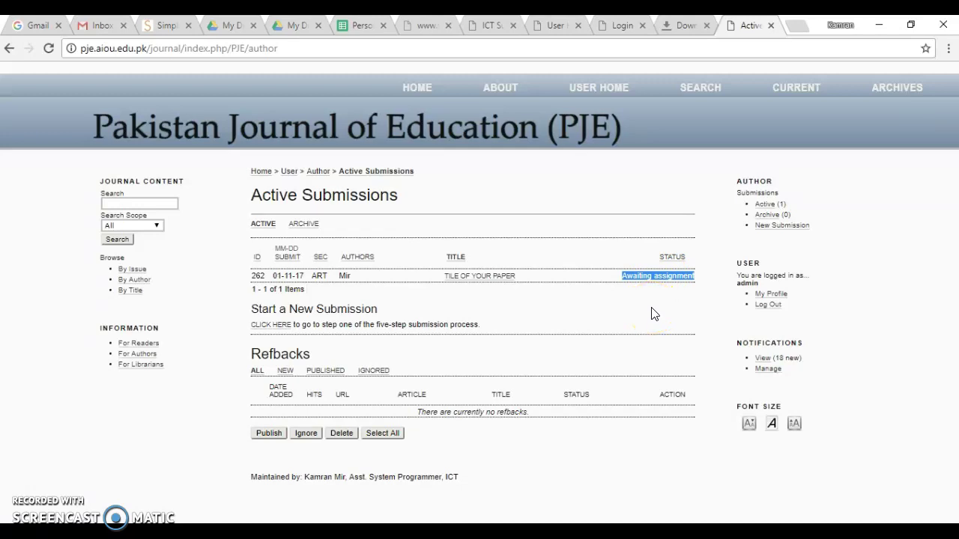
left_click_drag(638, 279, 650, 308)
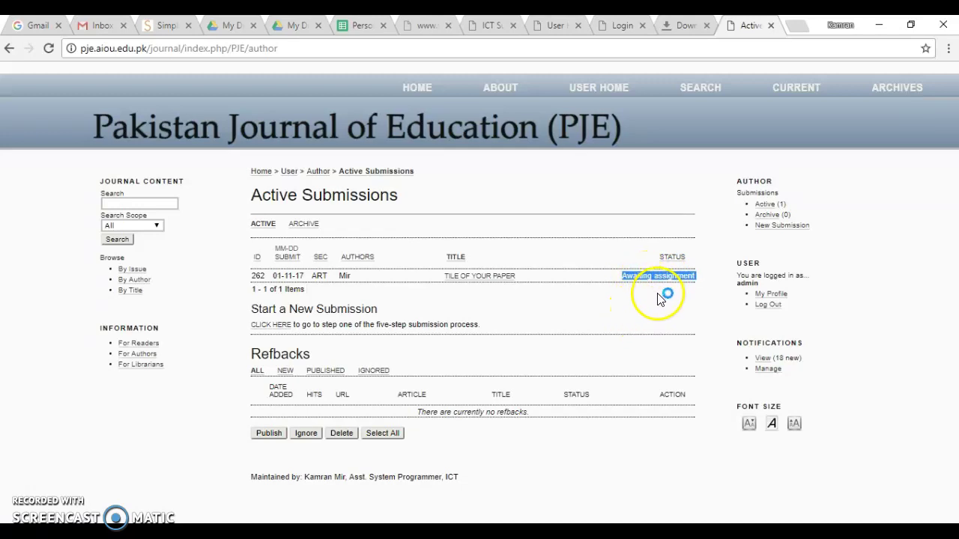